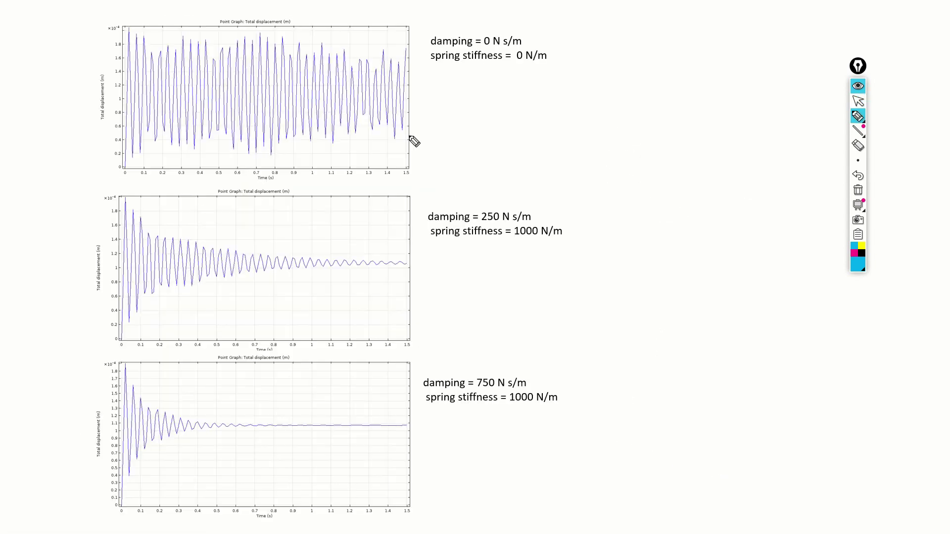
Circle the oscillation behaviour around 1 to 1.2 s on each of the three total displacement graphs with the pen
{"action": "mouse_move", "coordinate": [312, 88]}
{"action": "left_mouse_down"}
{"action": "mouse_move", "coordinate": [326, 104]}
{"action": "mouse_move", "coordinate": [315, 85]}
{"action": "left_mouse_up"}
{"action": "left_click_drag", "start_coordinate": [349, 232], "coordinate": [332, 204]}
{"action": "left_click_drag", "start_coordinate": [317, 412], "coordinate": [313, 404]}
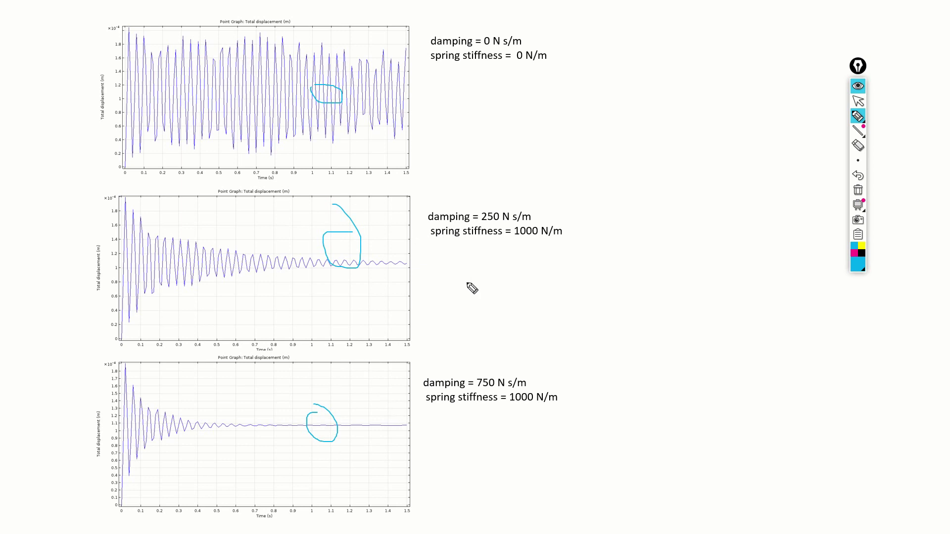
Sketch a round plate beside the graphs with centre C and a z arrow, mark the graphs' vertical axes z, and stop annotating
{"action": "mouse_move", "coordinate": [717, 186]}
{"action": "left_mouse_down"}
{"action": "mouse_move", "coordinate": [630, 166]}
{"action": "mouse_move", "coordinate": [612, 234]}
{"action": "mouse_move", "coordinate": [731, 355]}
{"action": "mouse_move", "coordinate": [777, 318]}
{"action": "mouse_move", "coordinate": [761, 227]}
{"action": "mouse_move", "coordinate": [740, 198]}
{"action": "mouse_move", "coordinate": [713, 185]}
{"action": "left_mouse_up"}
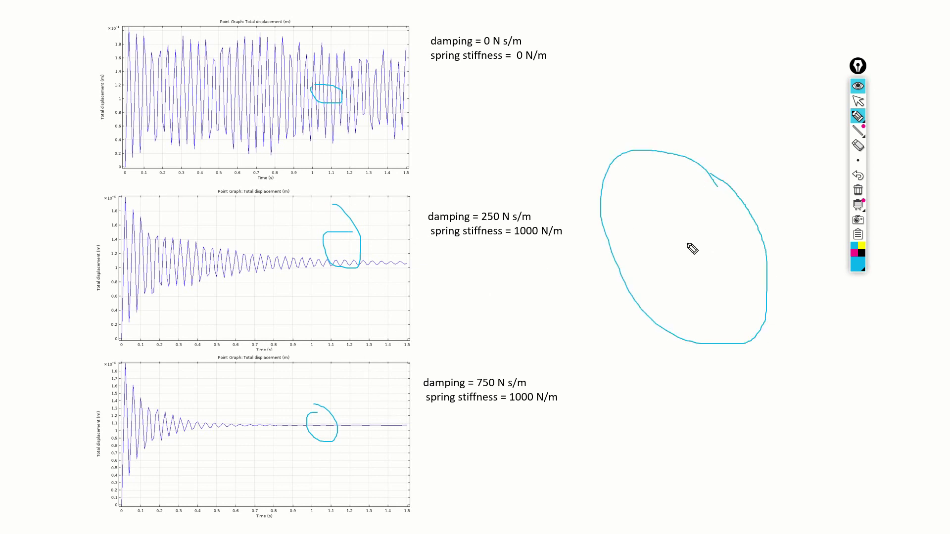
{"action": "left_click_drag", "start_coordinate": [687, 242], "coordinate": [687, 246]}
{"action": "mouse_move", "coordinate": [688, 246]}
{"action": "left_mouse_down"}
{"action": "mouse_move", "coordinate": [605, 297]}
{"action": "mouse_move", "coordinate": [616, 301]}
{"action": "mouse_move", "coordinate": [613, 324]}
{"action": "mouse_move", "coordinate": [628, 325]}
{"action": "mouse_move", "coordinate": [610, 316]}
{"action": "mouse_move", "coordinate": [697, 271]}
{"action": "left_mouse_up"}
{"action": "left_click_drag", "start_coordinate": [92, 211], "coordinate": [104, 229]}
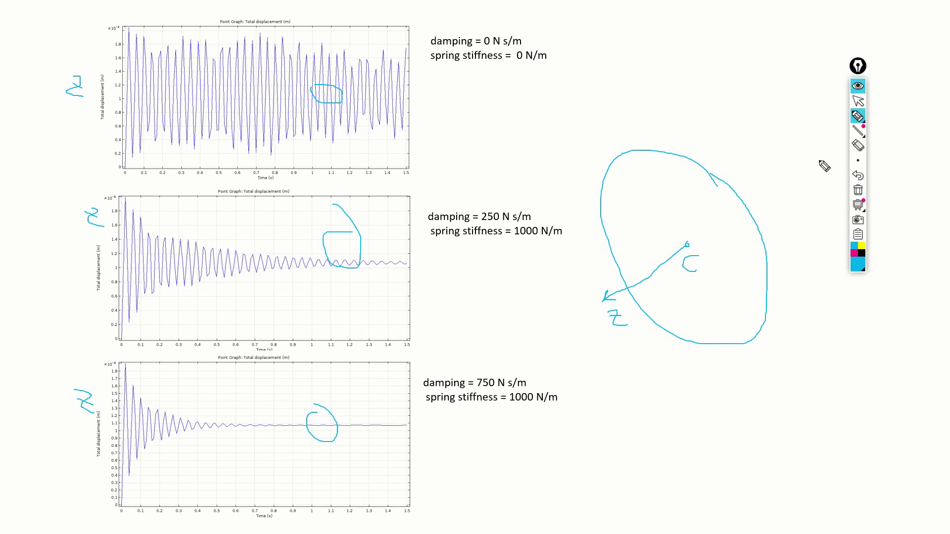
{"action": "left_click", "coordinate": [858, 102]}
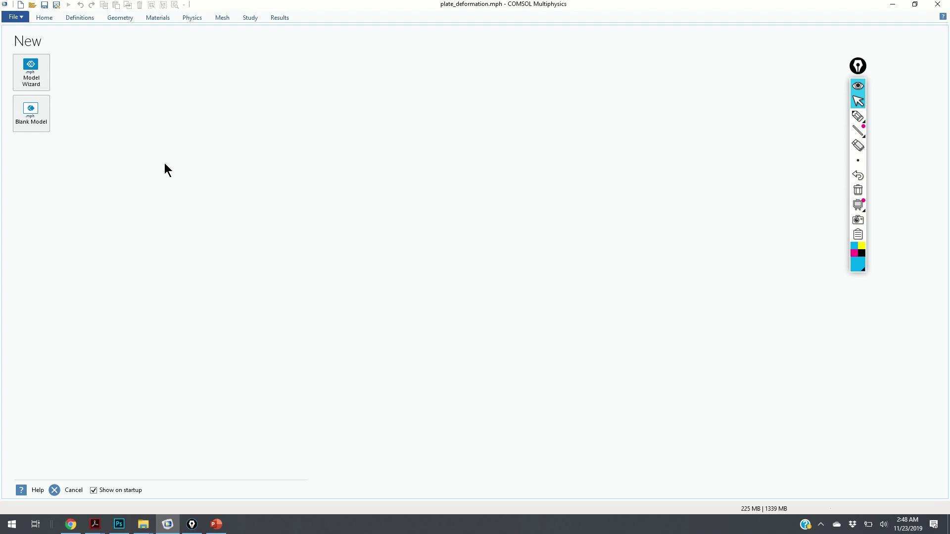
Start a new 2D model with the Model Wizard and add the Plate interface from Structural Mechanics
{"action": "left_click", "coordinate": [32, 81]}
{"action": "left_click", "coordinate": [112, 87]}
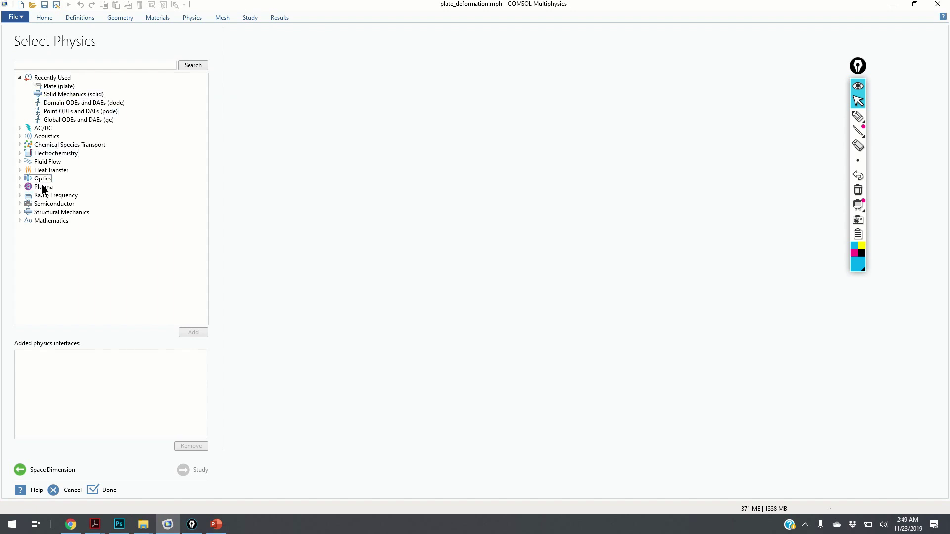
{"action": "left_click", "coordinate": [42, 213]}
{"action": "left_click", "coordinate": [19, 212]}
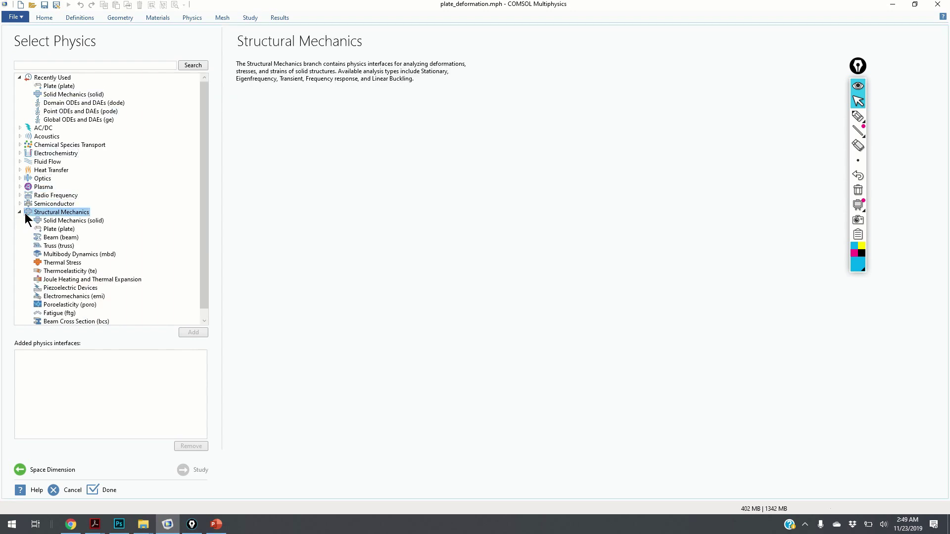
{"action": "left_click", "coordinate": [58, 228]}
{"action": "left_click", "coordinate": [192, 332]}
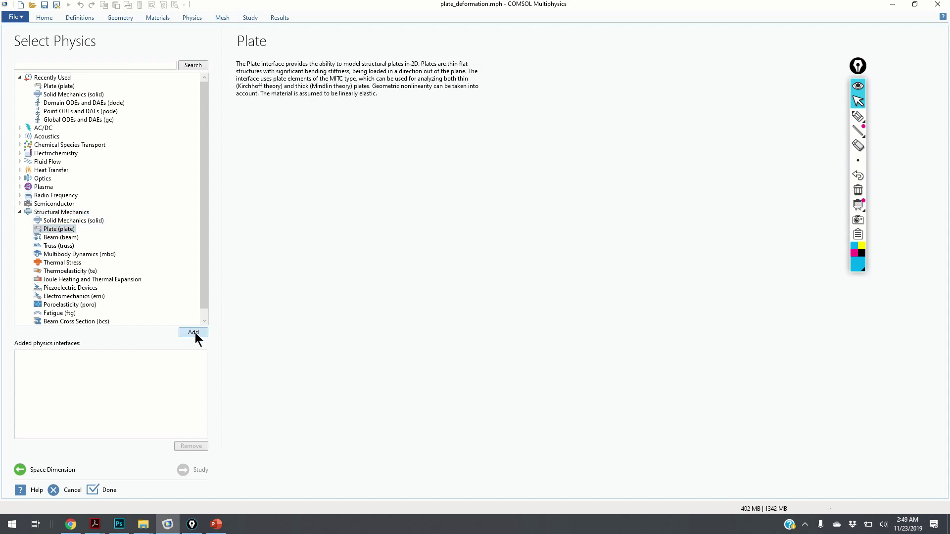
Choose a Time Dependent study and create the model without saving the changes to plate_deformation.mph
{"action": "left_click", "coordinate": [200, 470]}
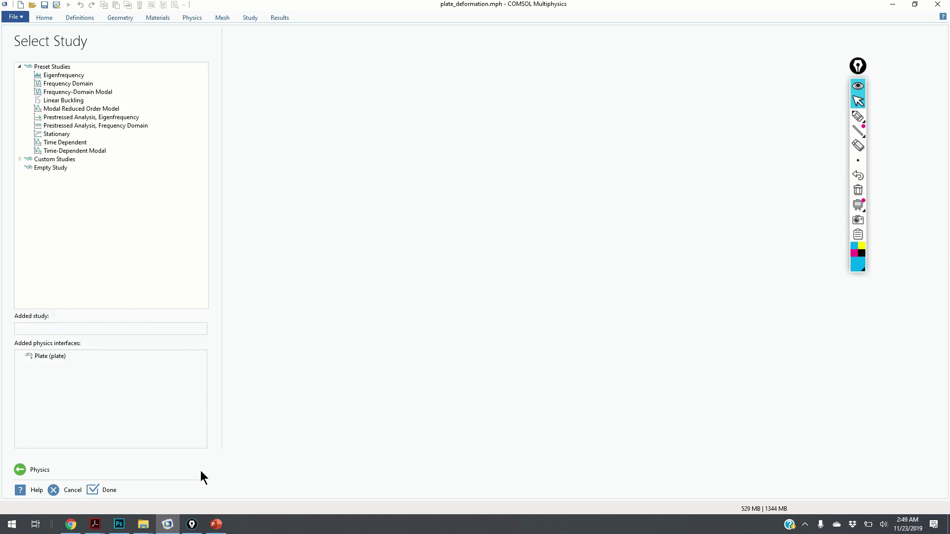
{"action": "left_click", "coordinate": [80, 143]}
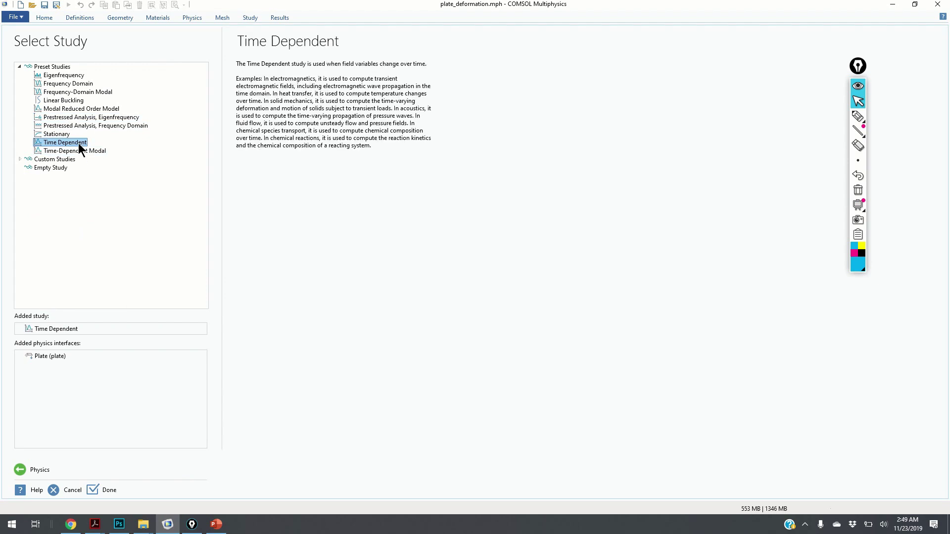
{"action": "left_click", "coordinate": [102, 490]}
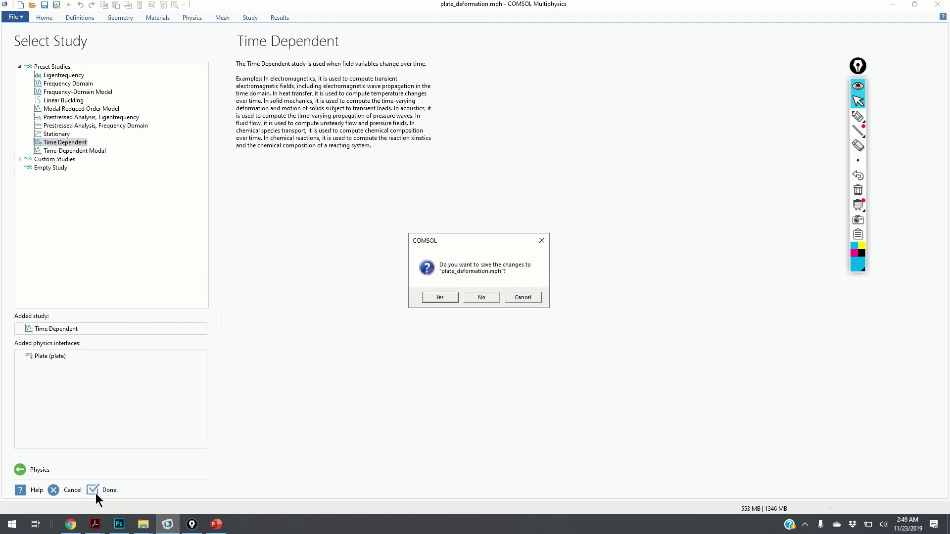
{"action": "left_click", "coordinate": [483, 294]}
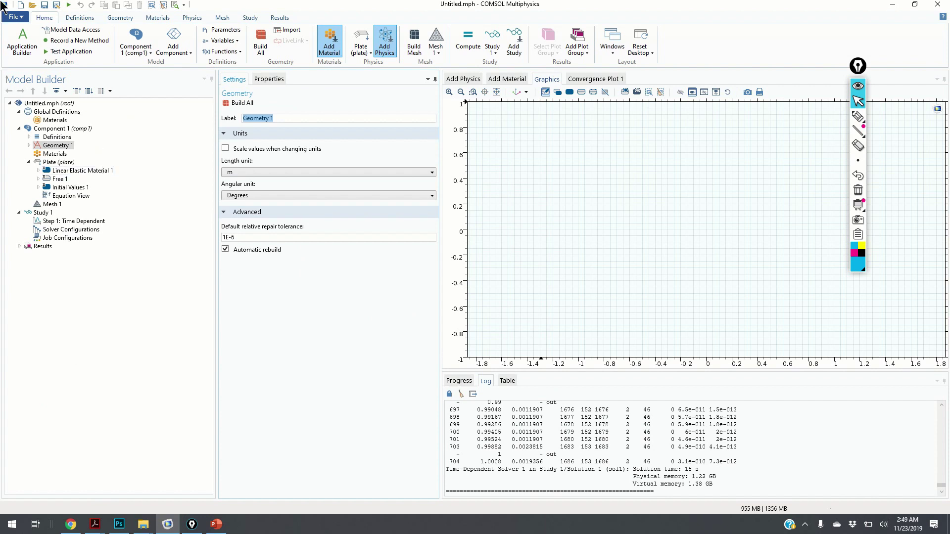
Add a solid circle of radius 1 m centred at the origin to Geometry 1 and build it
{"action": "mouse_move", "coordinate": [938, 4]}
{"action": "left_click", "coordinate": [28, 145]}
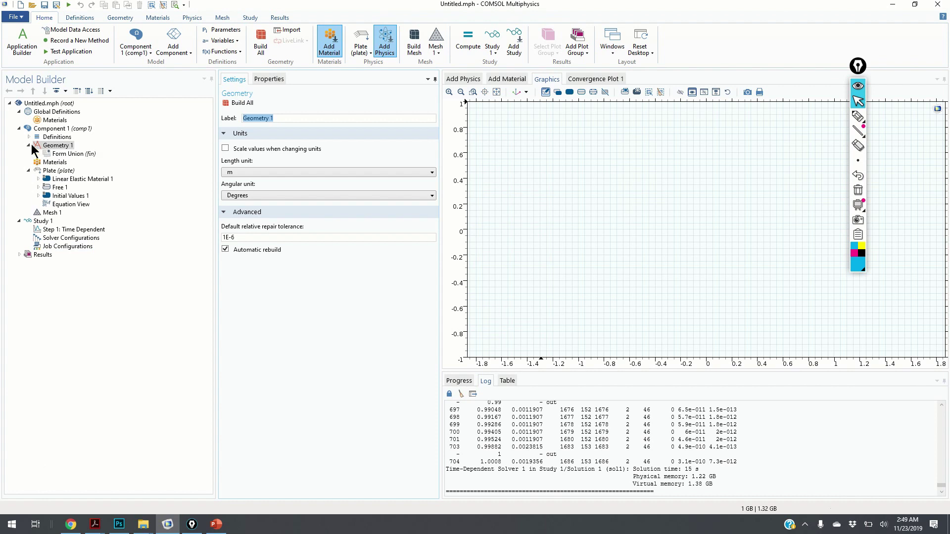
{"action": "right_click", "coordinate": [50, 145]}
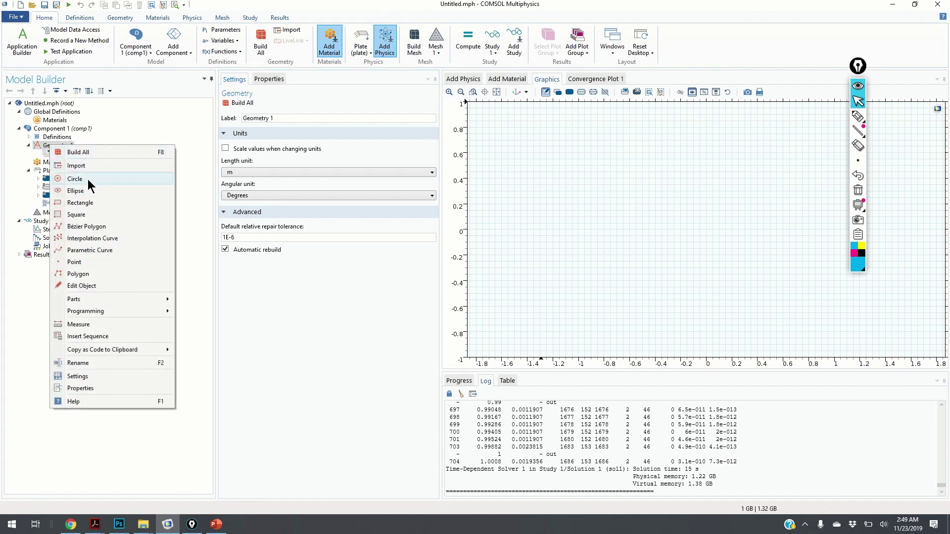
{"action": "left_click", "coordinate": [88, 179]}
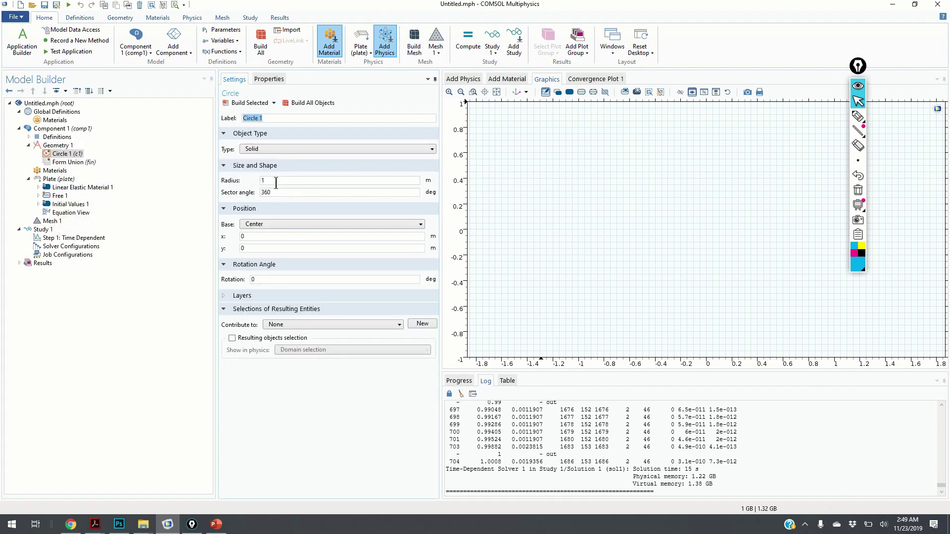
{"action": "left_click", "coordinate": [301, 104]}
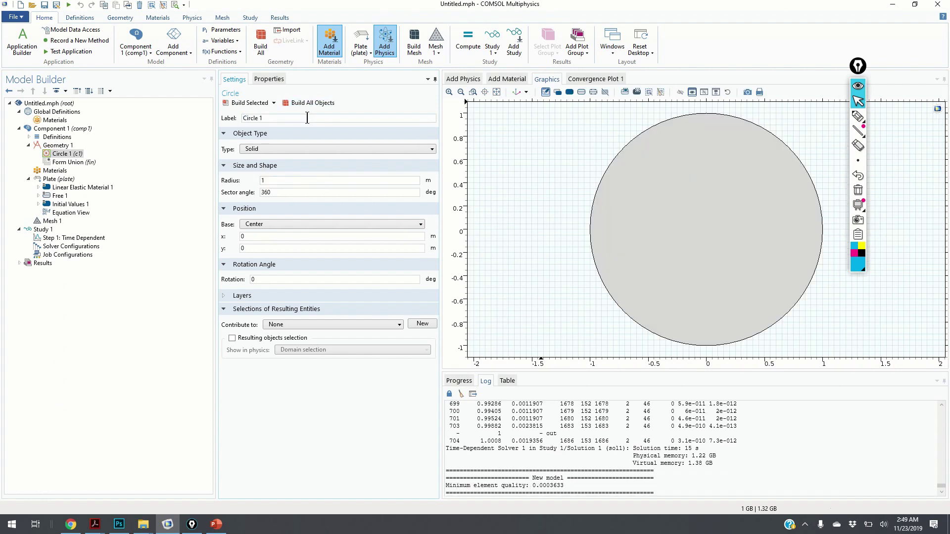
Add a point at x = 0, y = 0 to Geometry 1 and build all objects
{"action": "left_click", "coordinate": [64, 149]}
{"action": "right_click", "coordinate": [64, 149]}
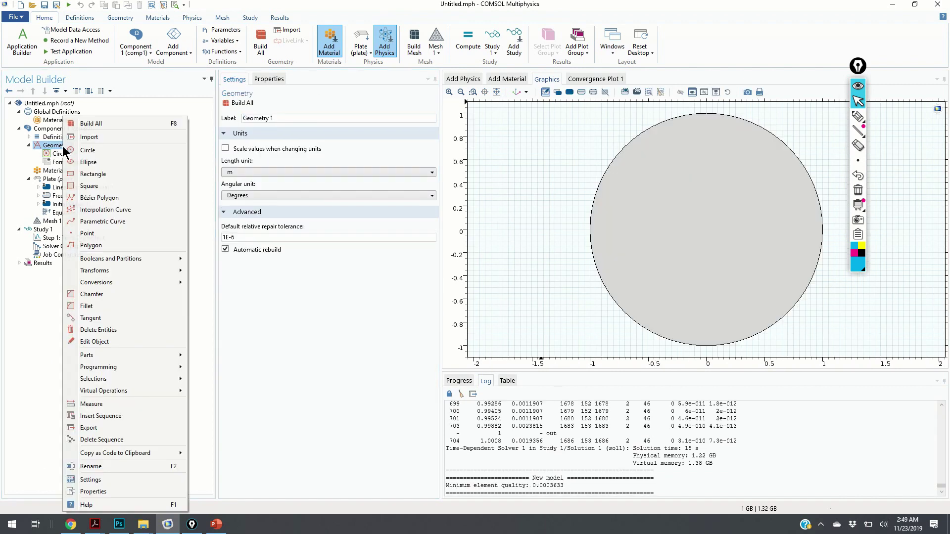
{"action": "left_click", "coordinate": [103, 233]}
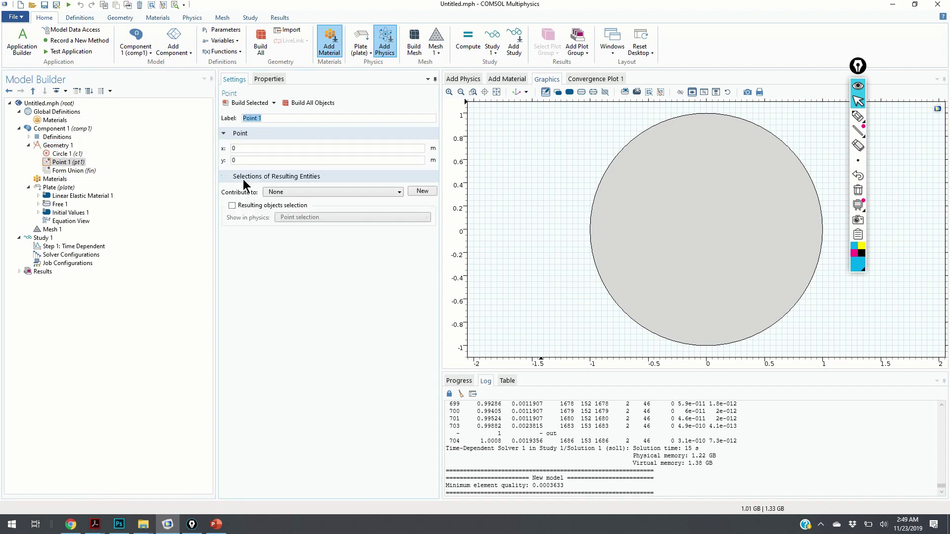
{"action": "left_click", "coordinate": [312, 103]}
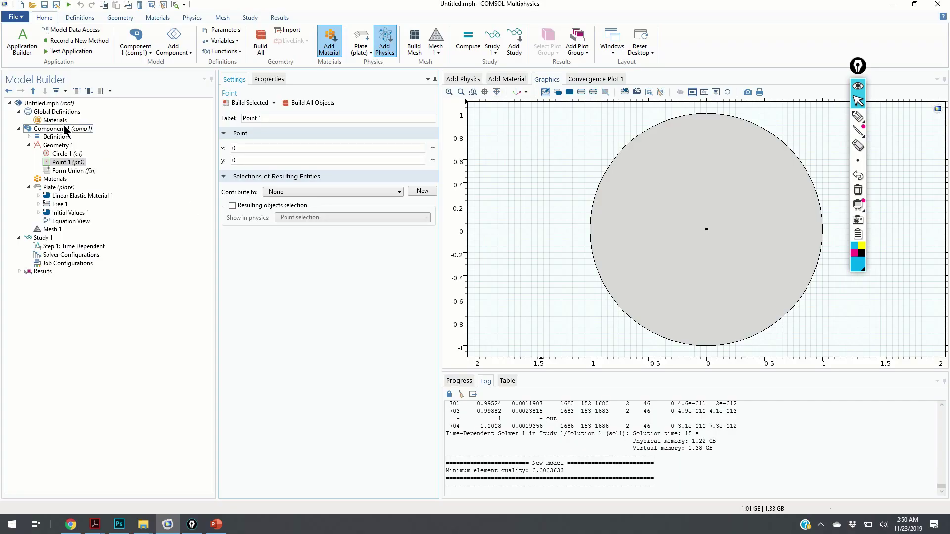
Add Structural steel from the recent materials to the component as the plate's material
{"action": "left_click", "coordinate": [58, 121]}
{"action": "right_click", "coordinate": [58, 122]}
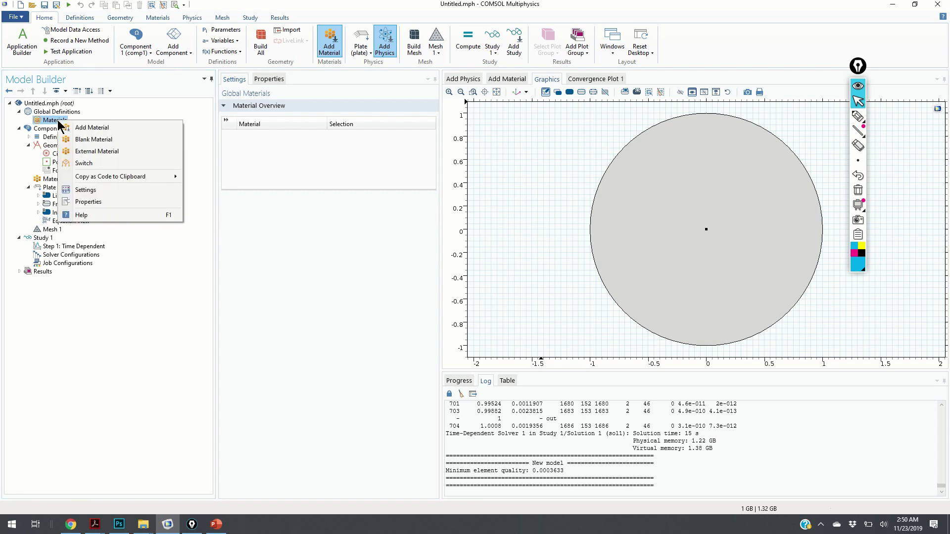
{"action": "left_click", "coordinate": [93, 127]}
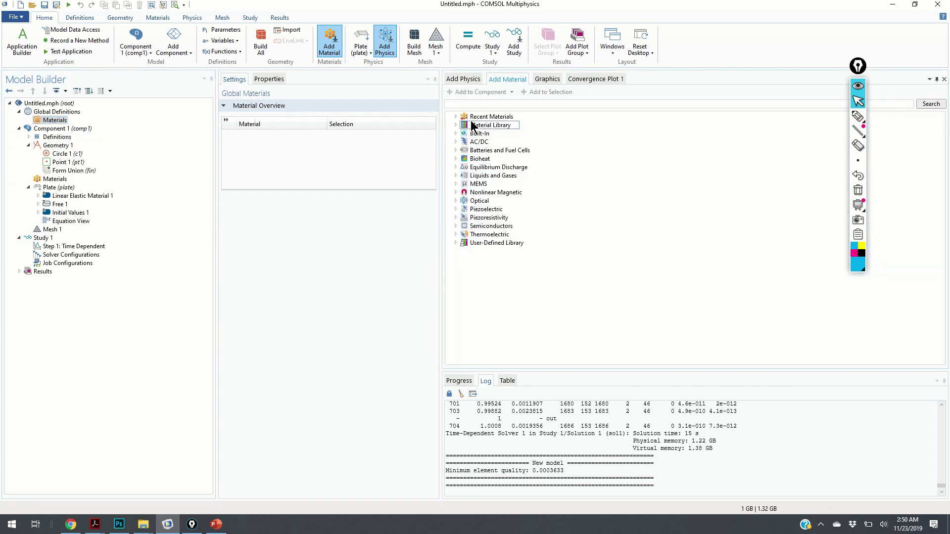
{"action": "left_click", "coordinate": [455, 116]}
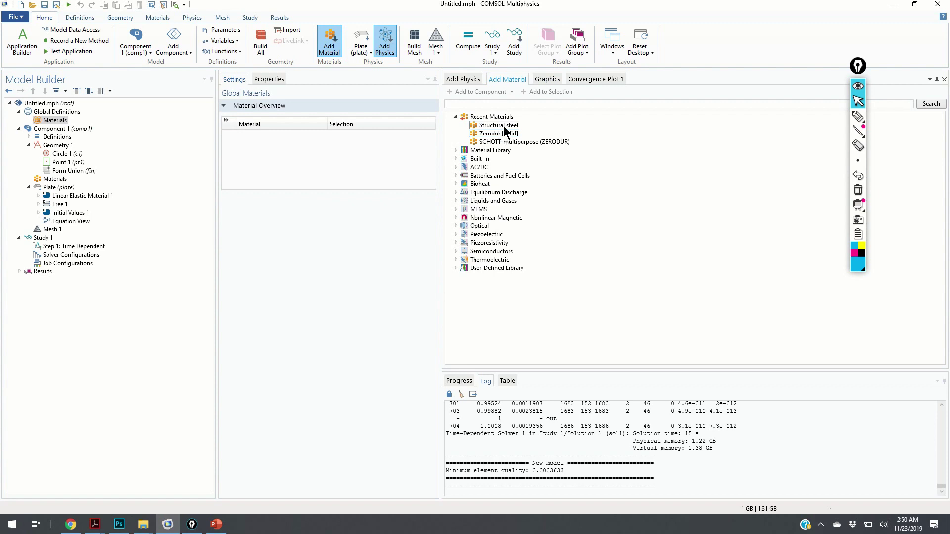
{"action": "left_click", "coordinate": [503, 125]}
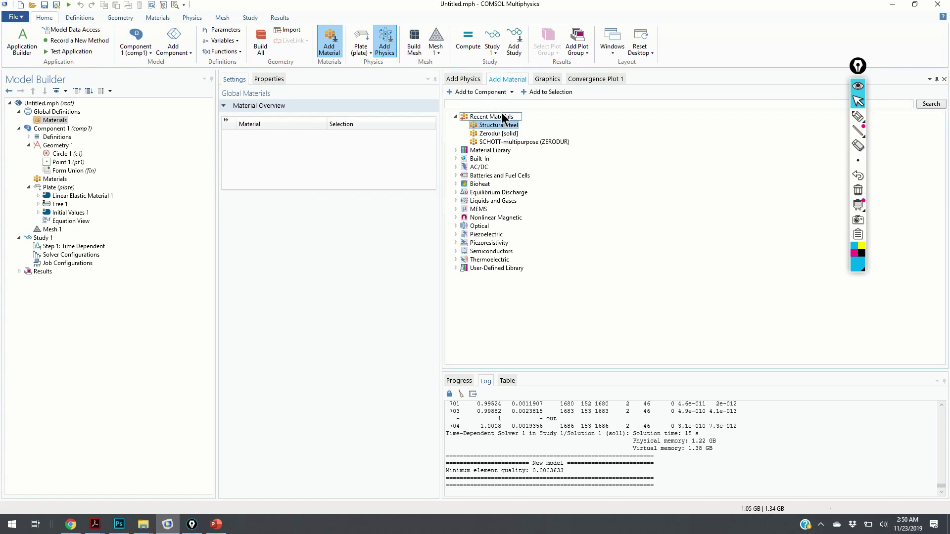
{"action": "double_click", "coordinate": [502, 126]}
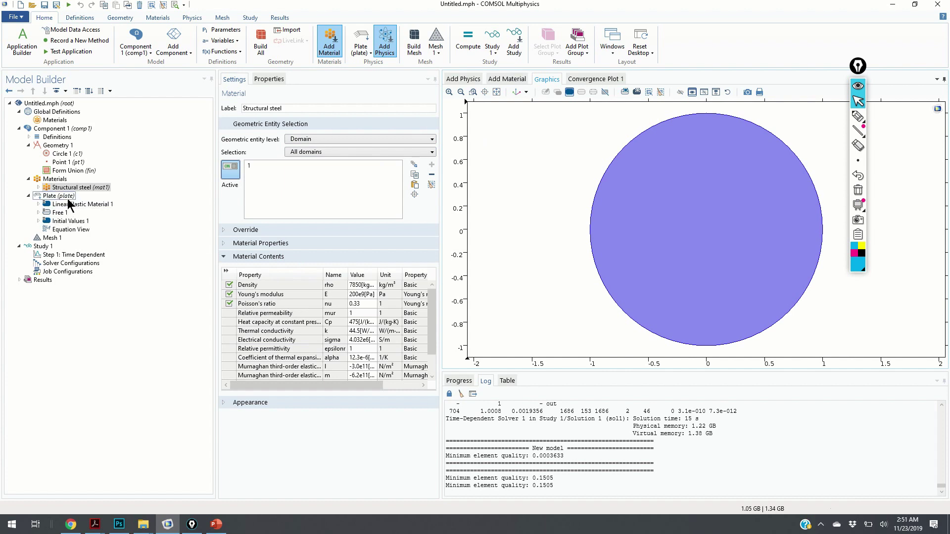
Add a Point Load to the Plate physics and assign it to the point at the circle's centre
{"action": "left_click", "coordinate": [68, 197]}
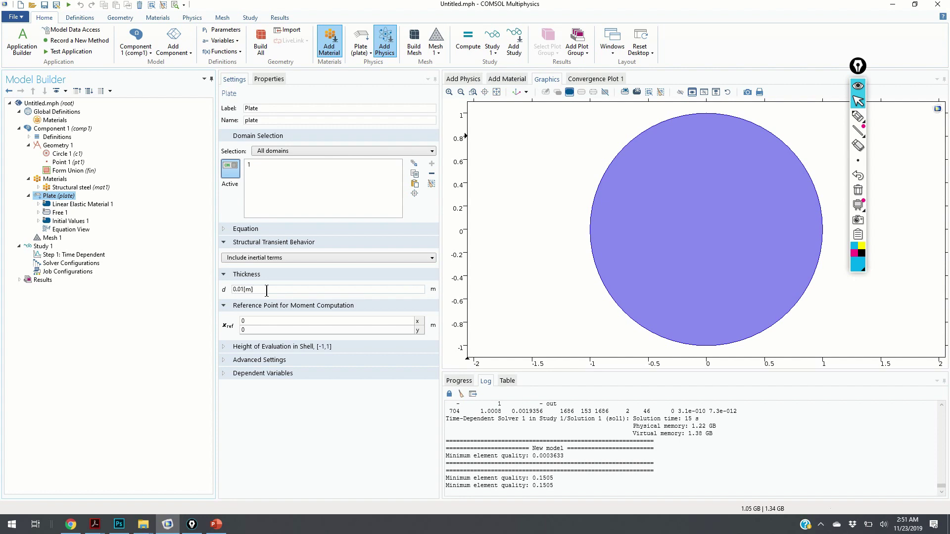
{"action": "left_click", "coordinate": [68, 202]}
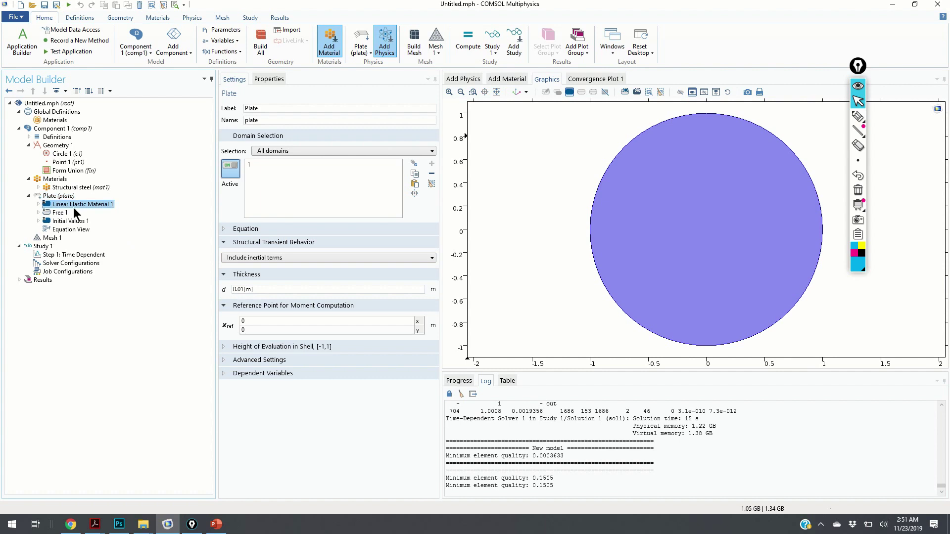
{"action": "left_click", "coordinate": [70, 199]}
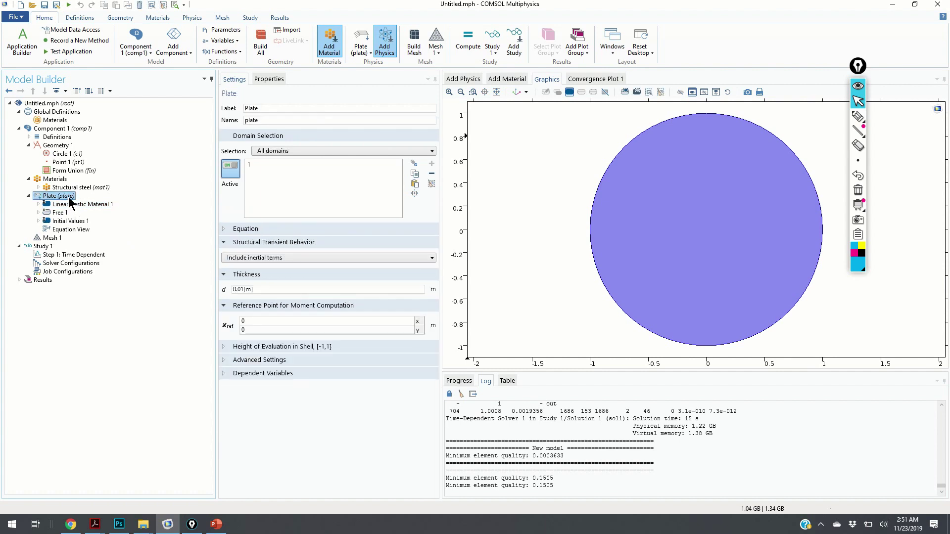
{"action": "right_click", "coordinate": [69, 201]}
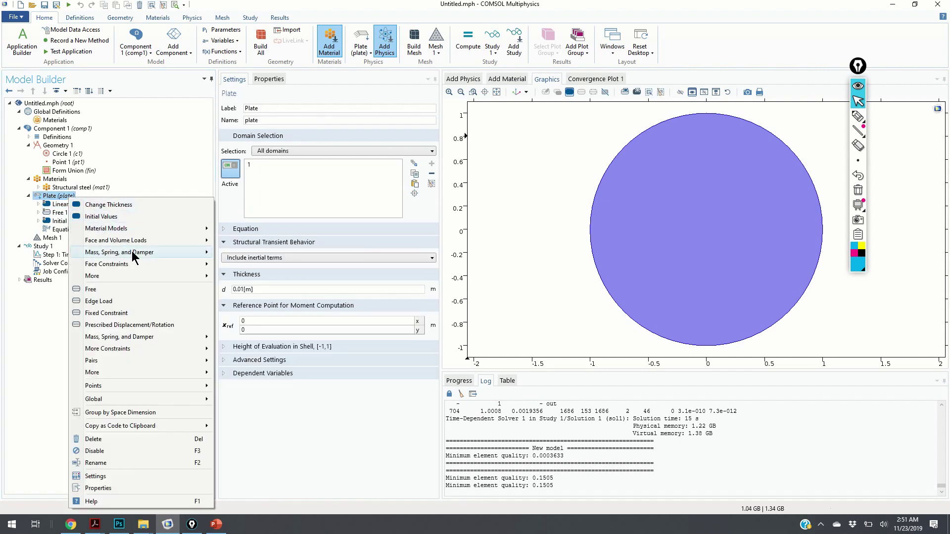
{"action": "mouse_move", "coordinate": [174, 394]}
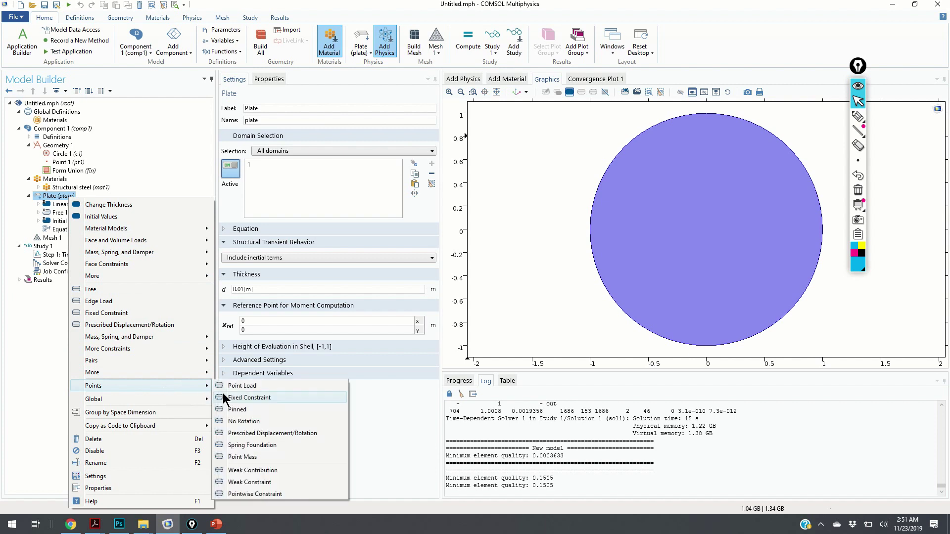
{"action": "left_click", "coordinate": [241, 389]}
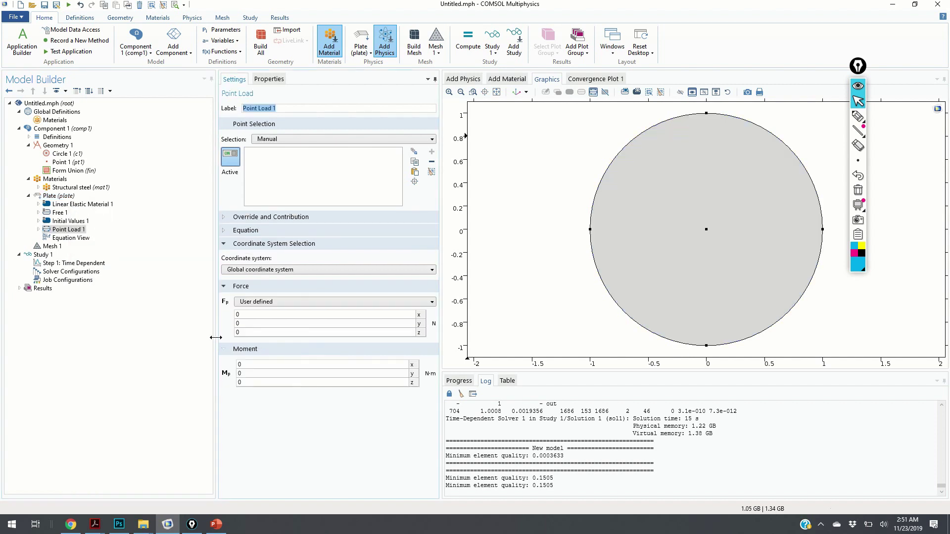
{"action": "left_click", "coordinate": [276, 179]}
{"action": "left_click", "coordinate": [708, 230]}
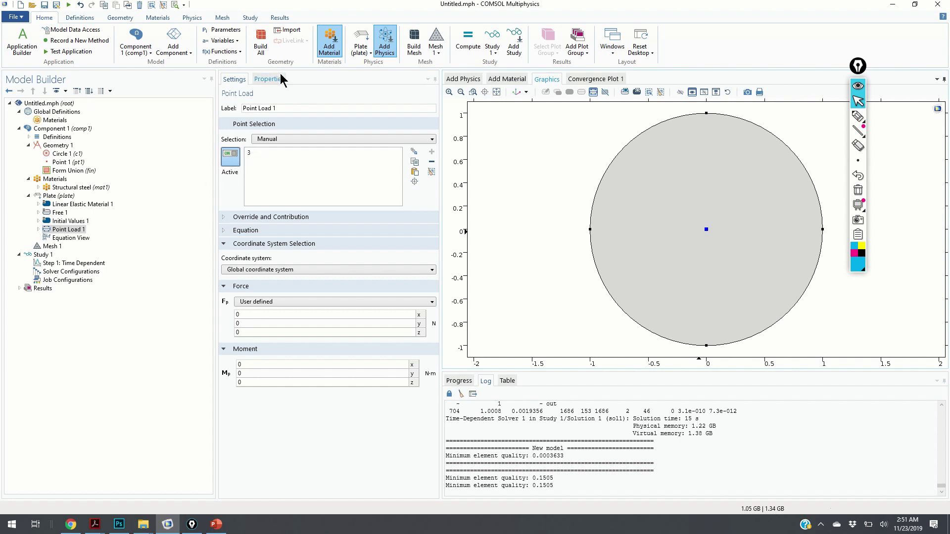
Rebuild the geometry and build Mesh 1 with its default settings
{"action": "left_click", "coordinate": [261, 46]}
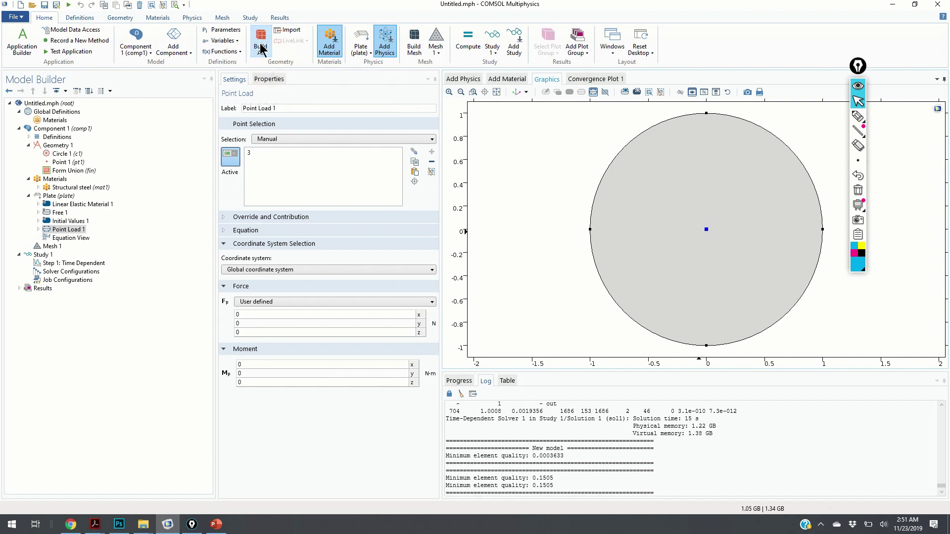
{"action": "left_click", "coordinate": [57, 247]}
{"action": "left_click", "coordinate": [243, 103]}
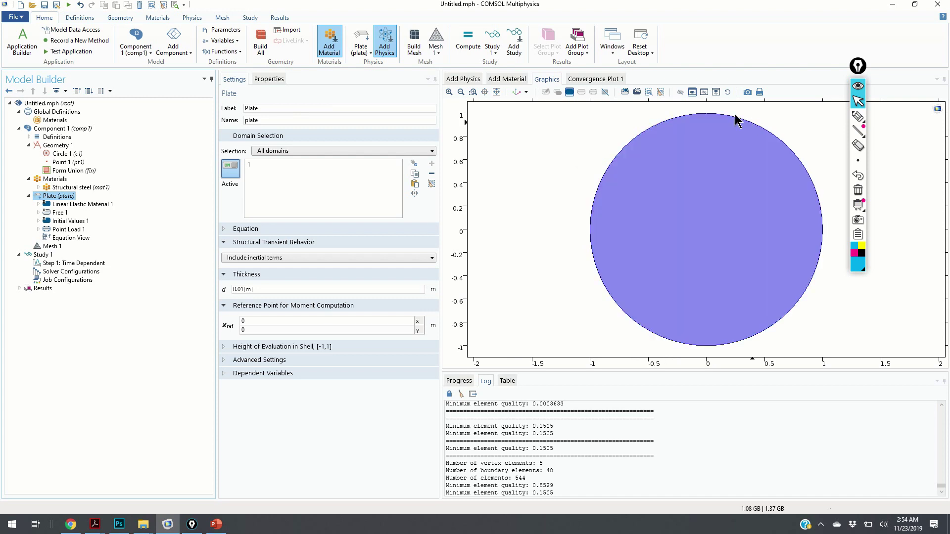
Add a Fixed Constraint to the Plate physics and assign it to all four boundary arcs of the circle
{"action": "right_click", "coordinate": [71, 202]}
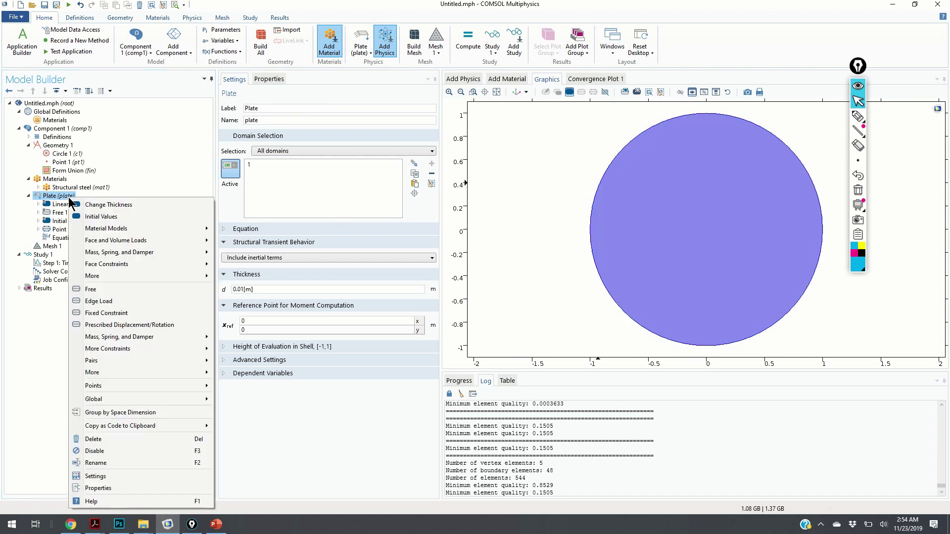
{"action": "left_click", "coordinate": [125, 314]}
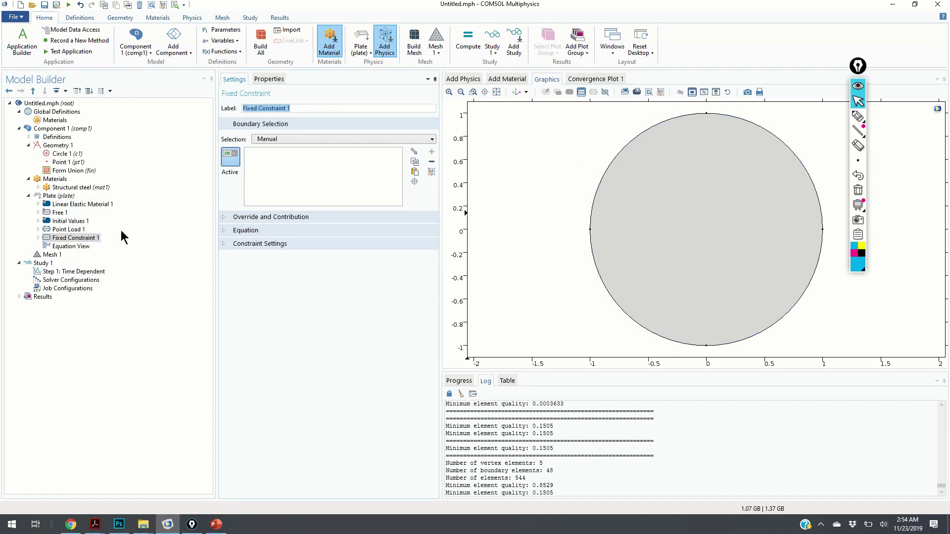
{"action": "left_click", "coordinate": [640, 140]}
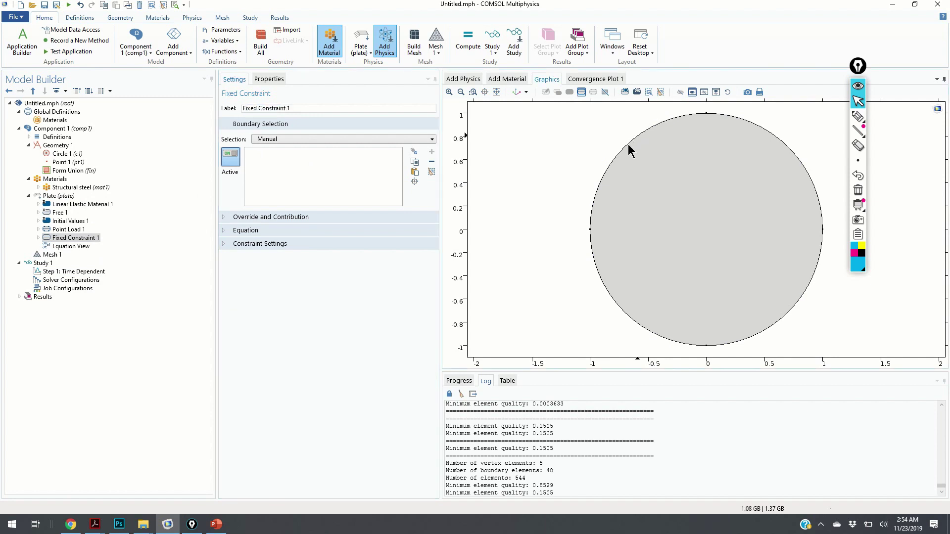
{"action": "left_click", "coordinate": [617, 163]}
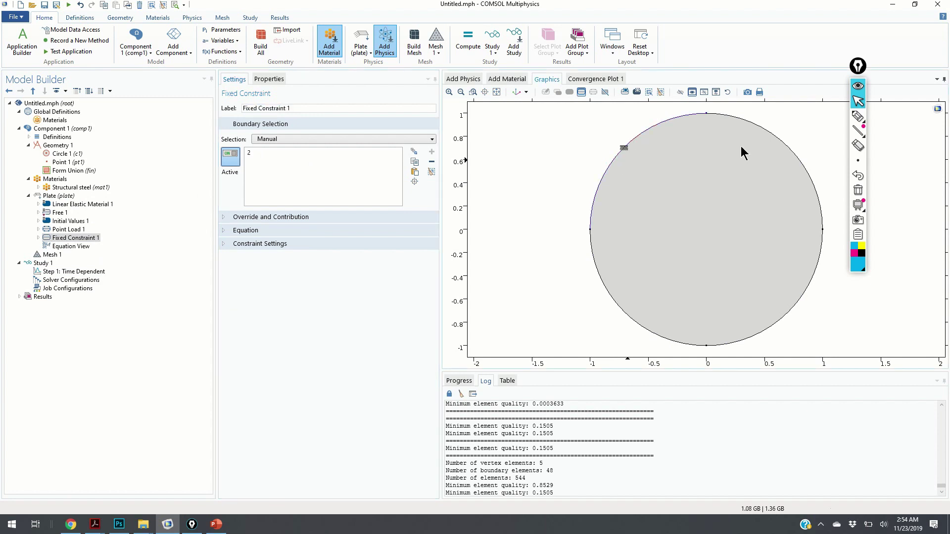
{"action": "left_click", "coordinate": [795, 153]}
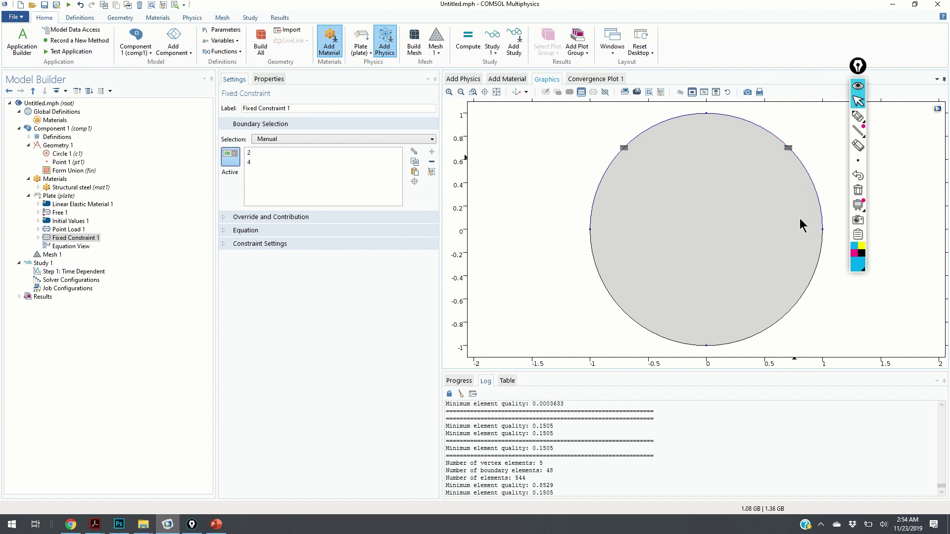
{"action": "left_click", "coordinate": [788, 315]}
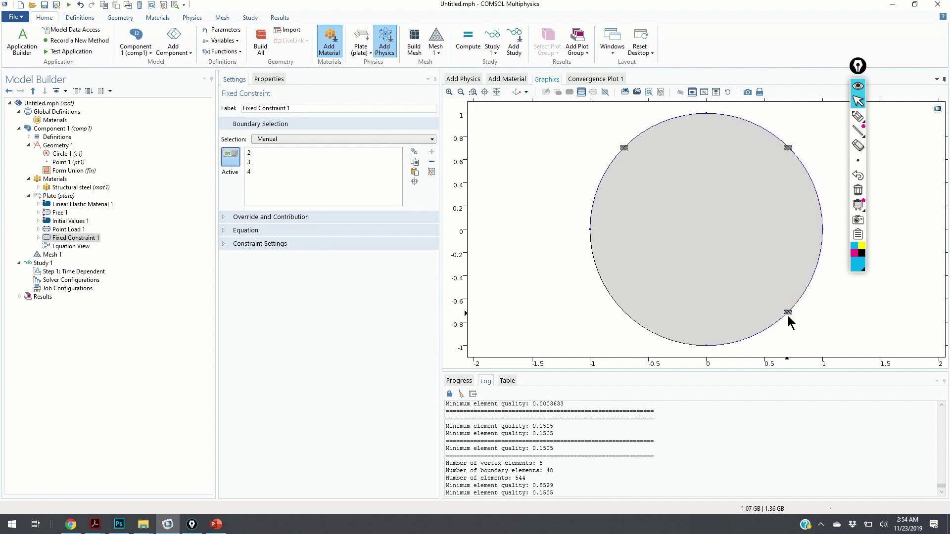
{"action": "left_click", "coordinate": [622, 312]}
Set the Time Dependent step's times to range(0,0.05,1.5) and compute the study
{"action": "left_click", "coordinate": [85, 275]}
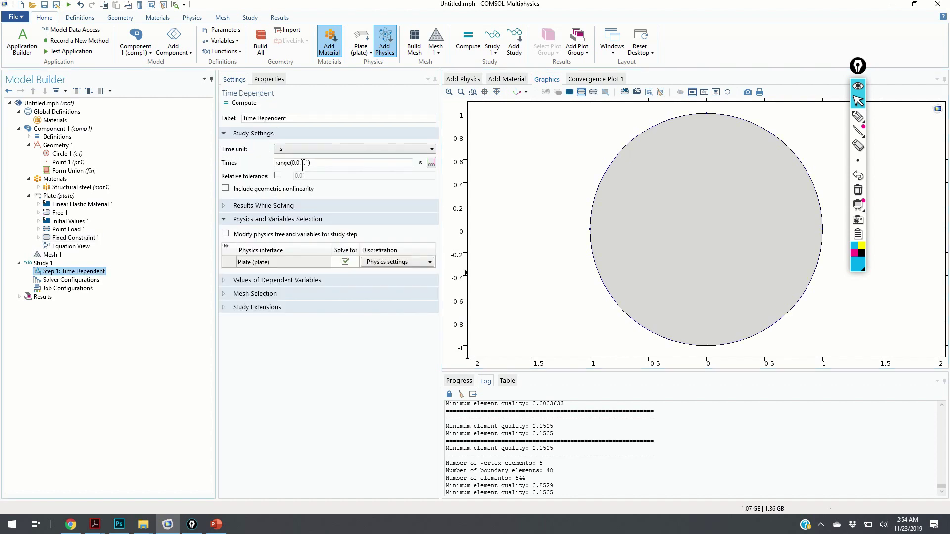
{"action": "left_click", "coordinate": [303, 164]}
{"action": "key", "text": "BackSpace"}
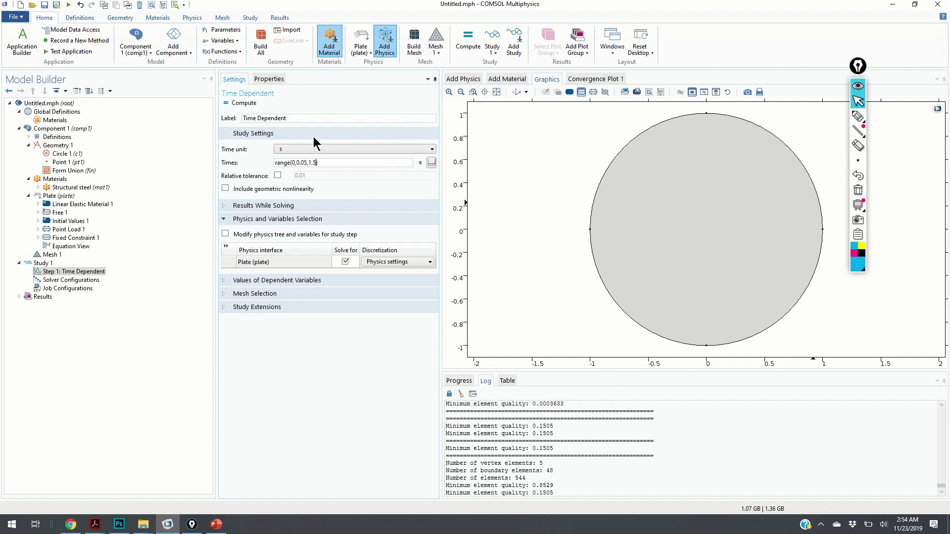
{"action": "left_click", "coordinate": [245, 104]}
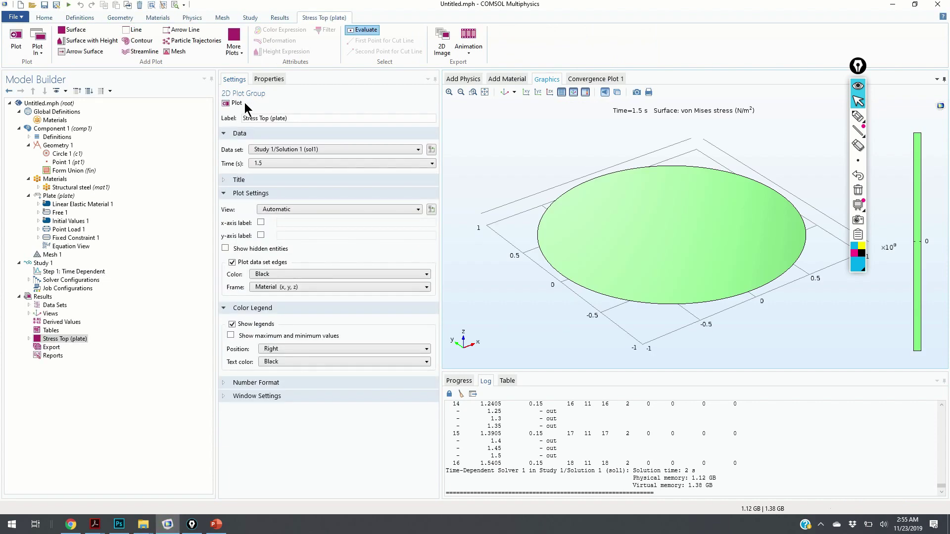
Set the z component of the Point Load 1 force to -100 N and recompute Study 1
{"action": "left_click", "coordinate": [74, 229]}
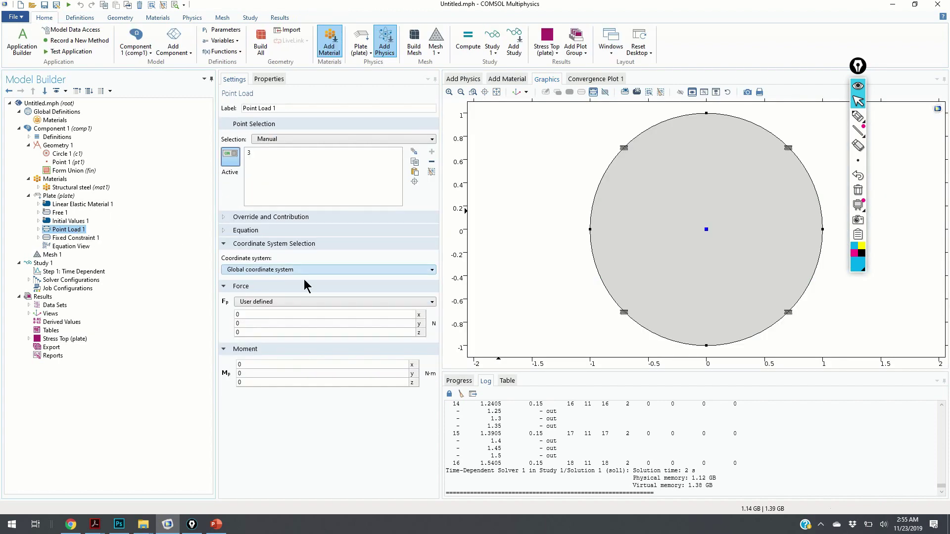
{"action": "left_click", "coordinate": [296, 332]}
{"action": "left_click", "coordinate": [292, 333]}
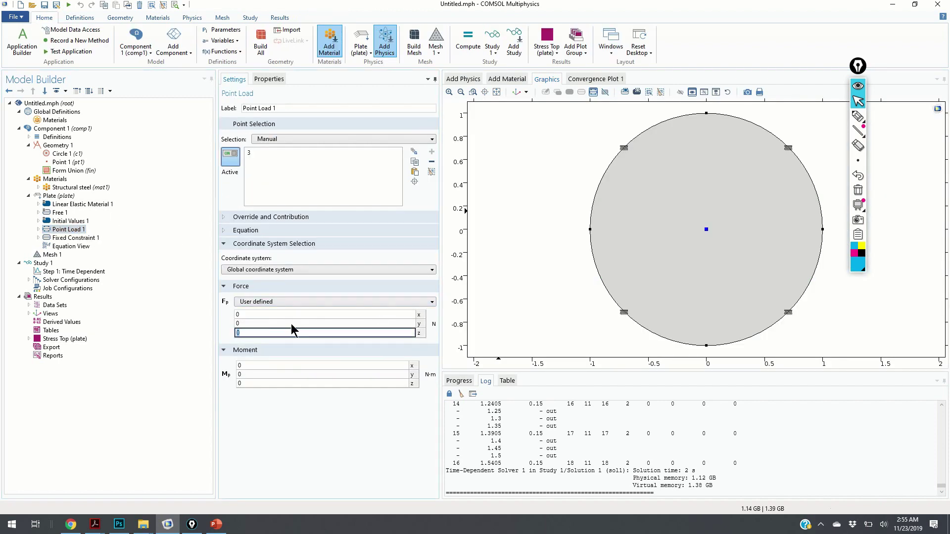
{"action": "type", "text": "-100"}
{"action": "left_click", "coordinate": [260, 42]}
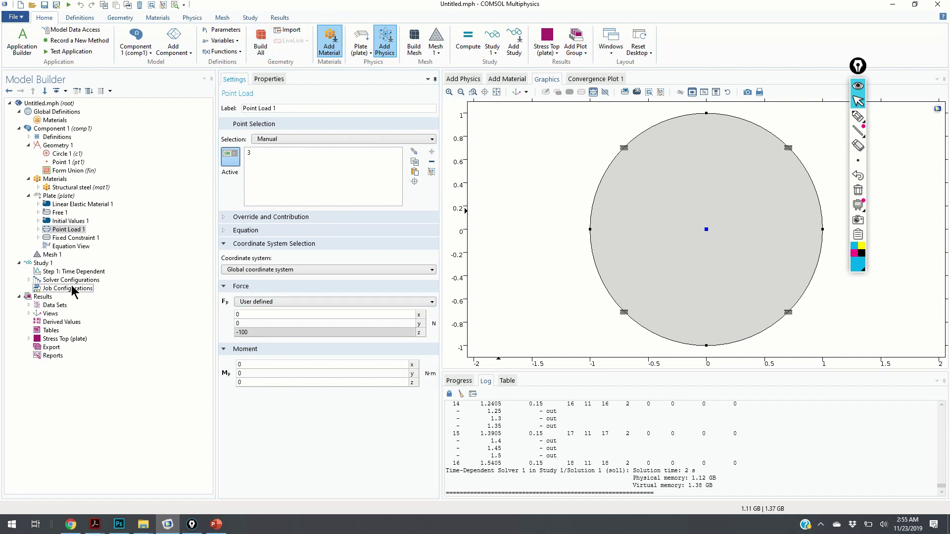
{"action": "left_click", "coordinate": [40, 262]}
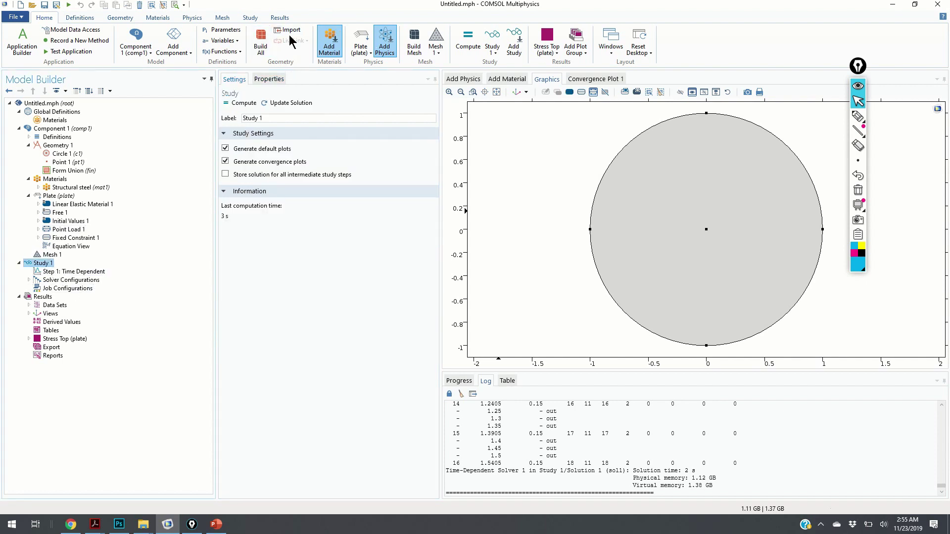
{"action": "left_click", "coordinate": [242, 103]}
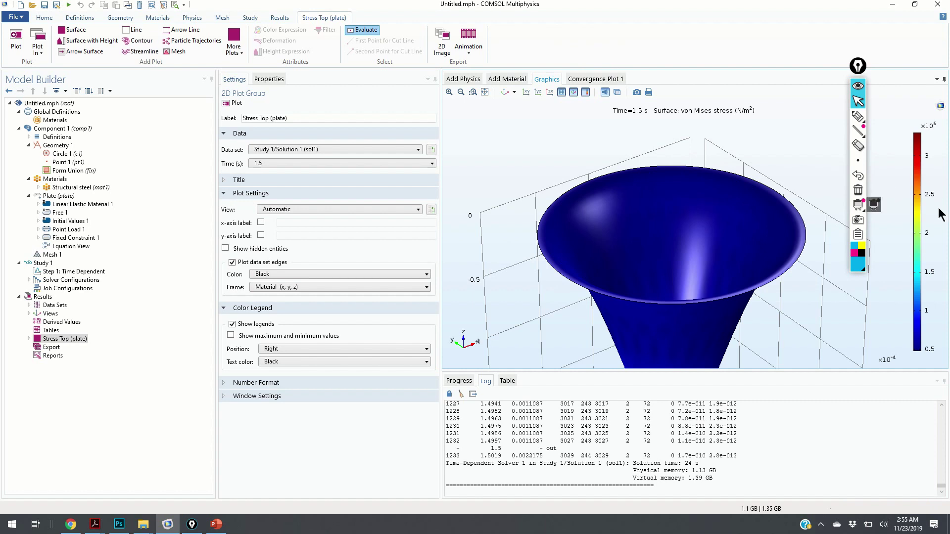
Examine the deformed von Mises stress plot from several angles and check its surface's height expression
{"action": "left_click_drag", "start_coordinate": [649, 232], "coordinate": [690, 238]}
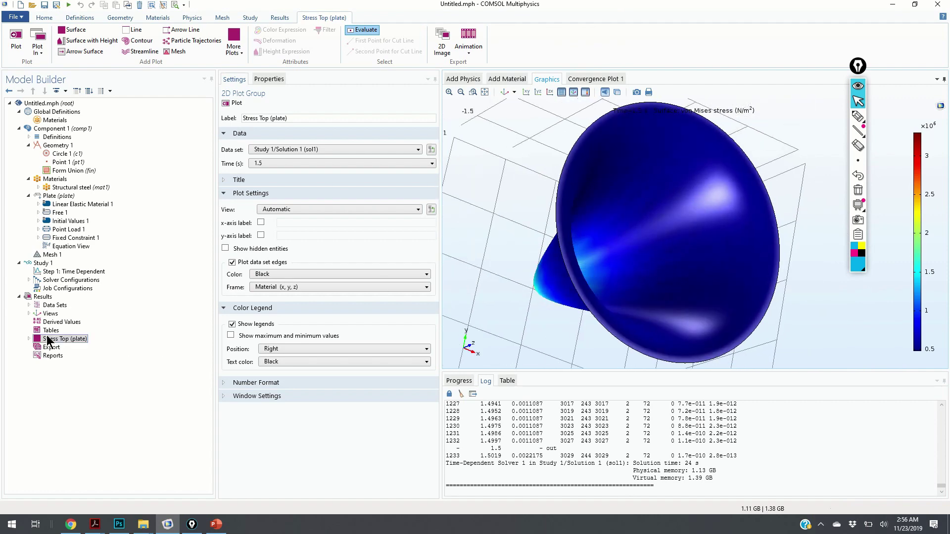
{"action": "left_click", "coordinate": [28, 338]}
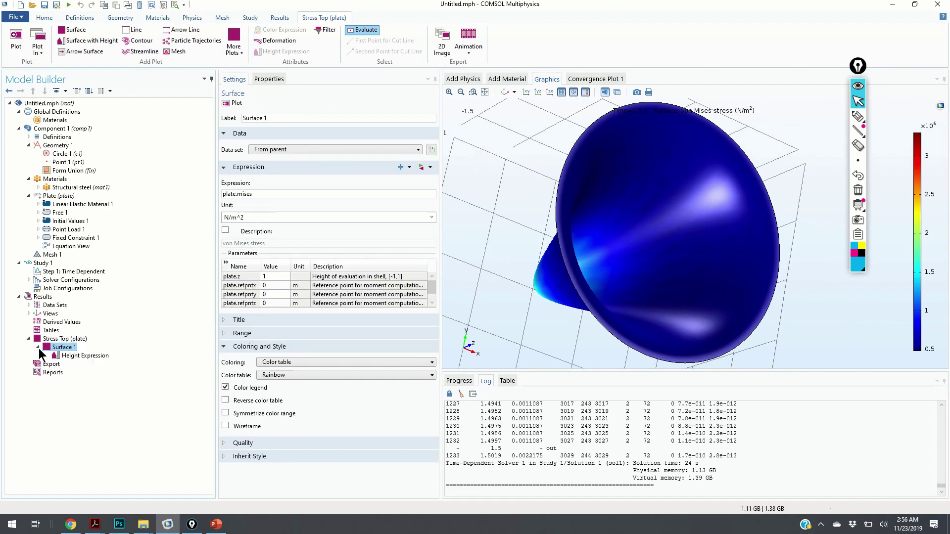
{"action": "left_click", "coordinate": [38, 347]}
{"action": "left_click", "coordinate": [83, 357]}
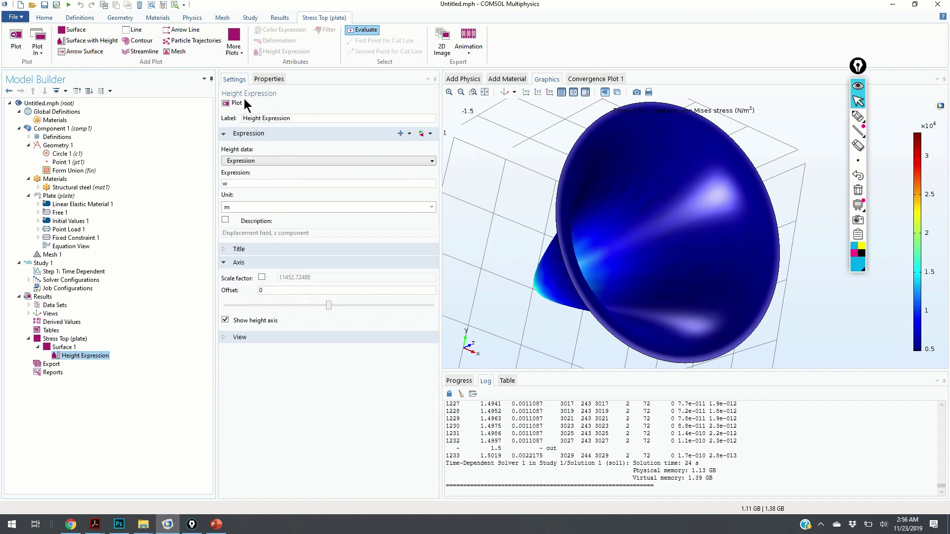
{"action": "left_click", "coordinate": [231, 104]}
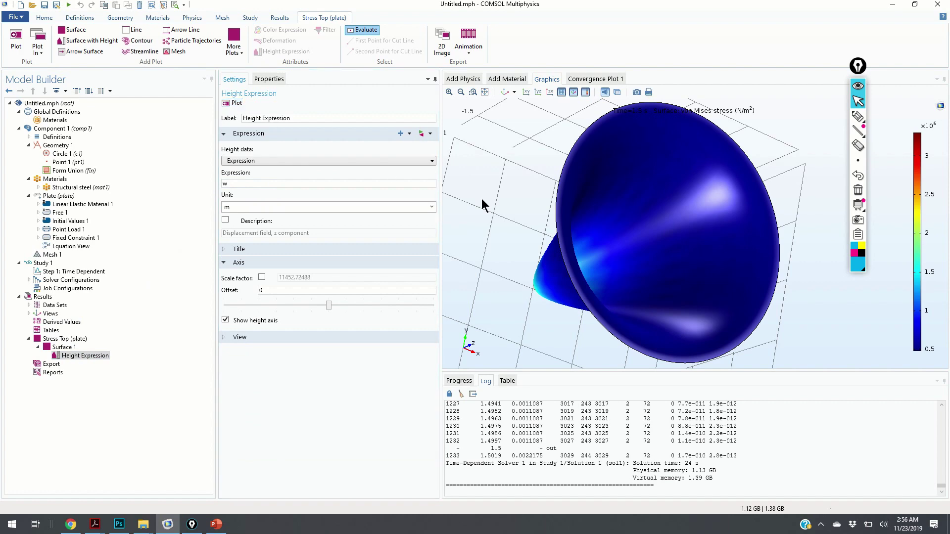
{"action": "mouse_move", "coordinate": [485, 207]}
{"action": "left_mouse_down"}
{"action": "mouse_move", "coordinate": [572, 237]}
{"action": "mouse_move", "coordinate": [455, 193]}
{"action": "mouse_move", "coordinate": [473, 214]}
{"action": "left_mouse_up"}
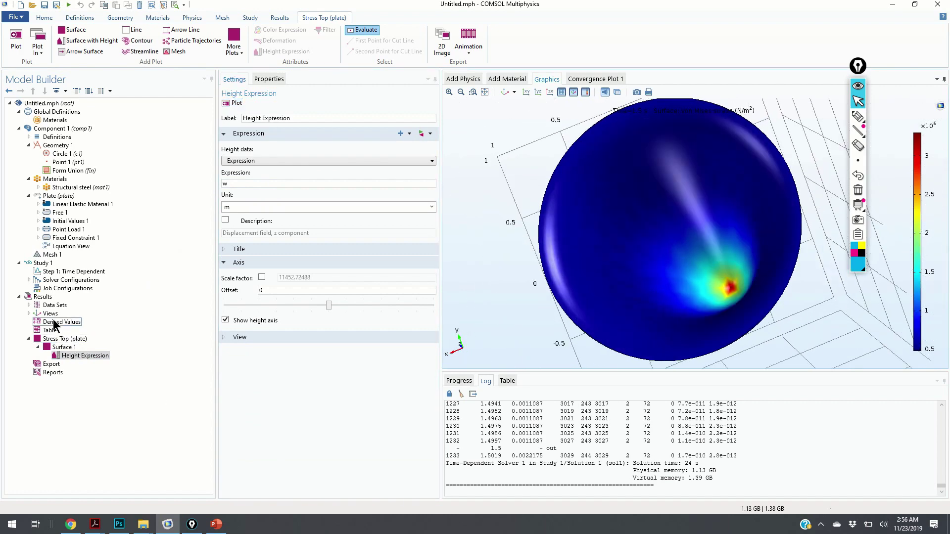
Create a 2D plot group with a surface plot of total displacement and add a height expression to it
{"action": "right_click", "coordinate": [45, 297]}
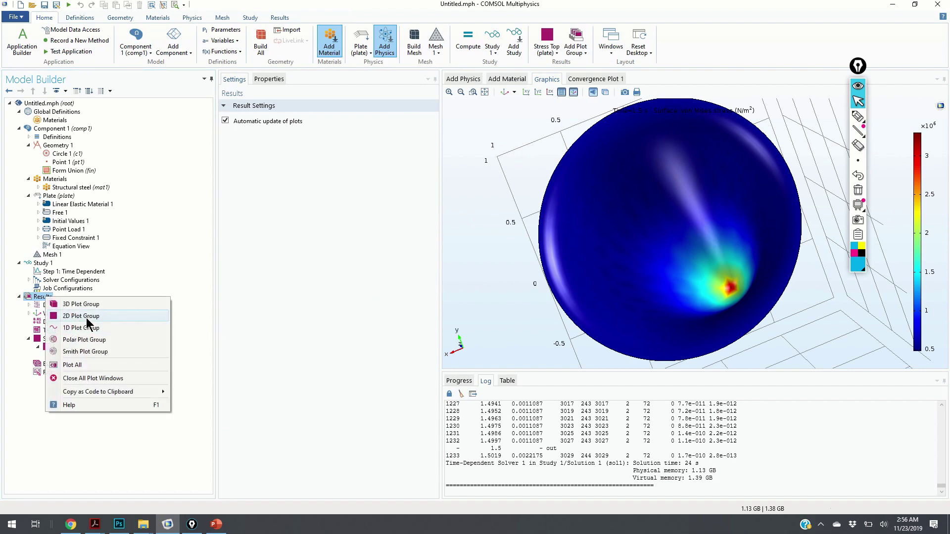
{"action": "left_click", "coordinate": [85, 317]}
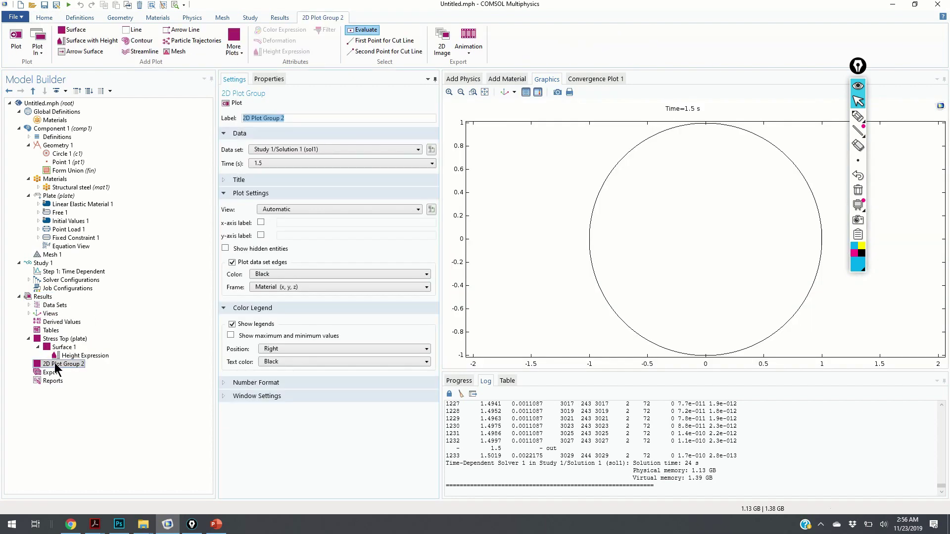
{"action": "right_click", "coordinate": [56, 365]}
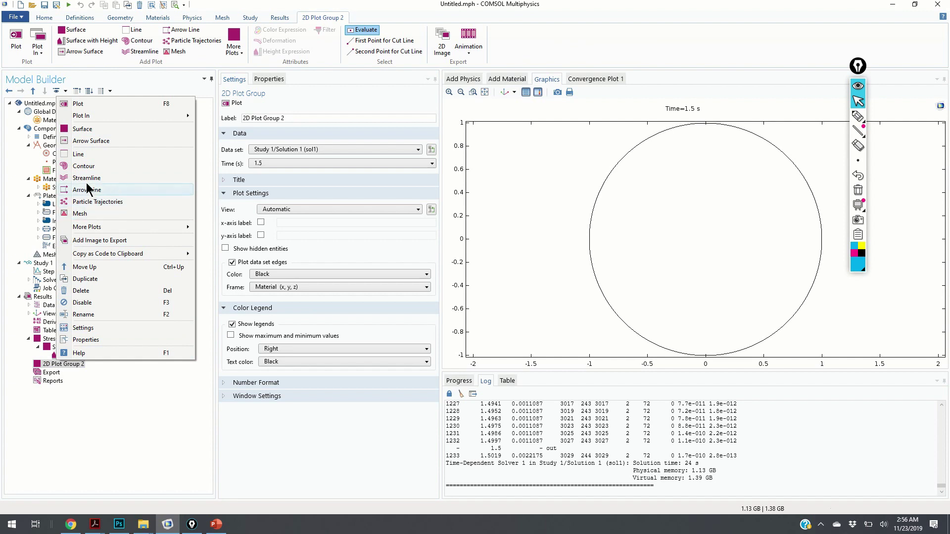
{"action": "left_click", "coordinate": [82, 131]}
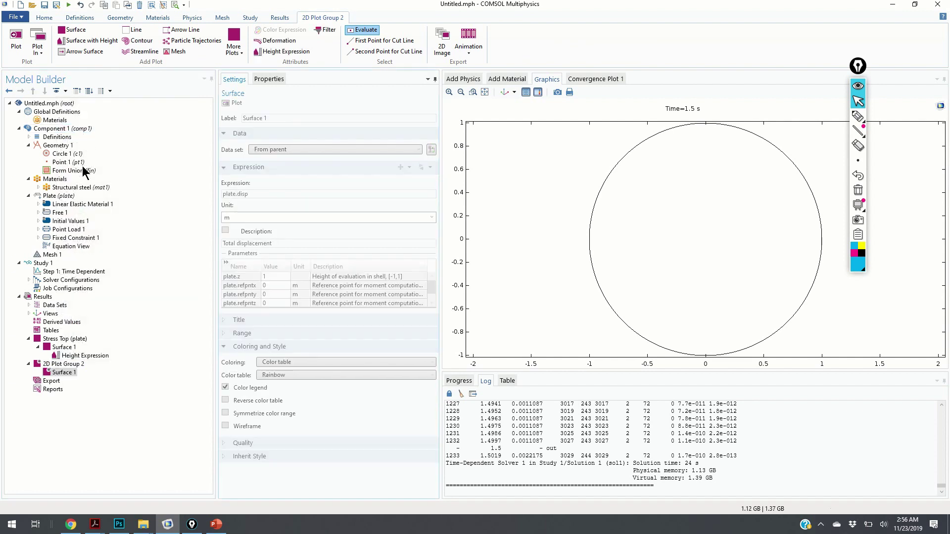
{"action": "right_click", "coordinate": [72, 371]}
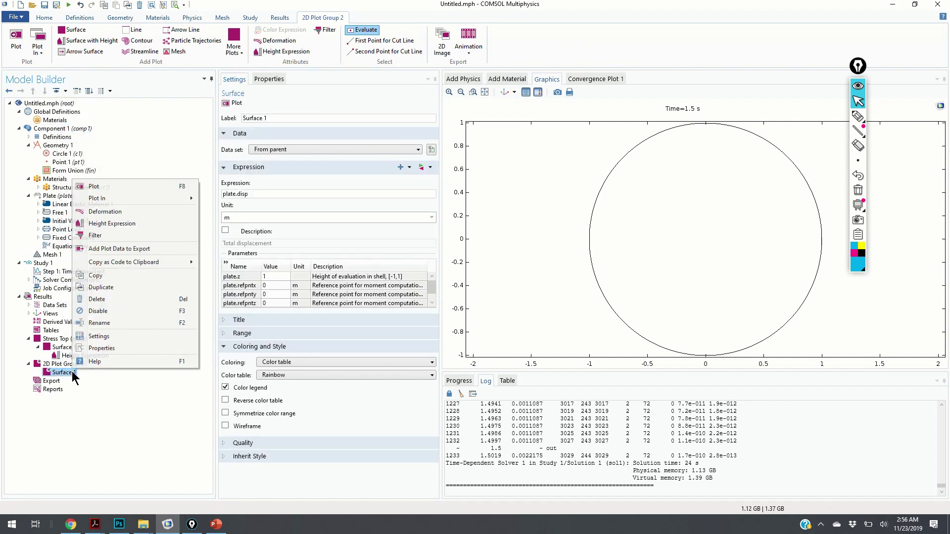
{"action": "left_click", "coordinate": [110, 223]}
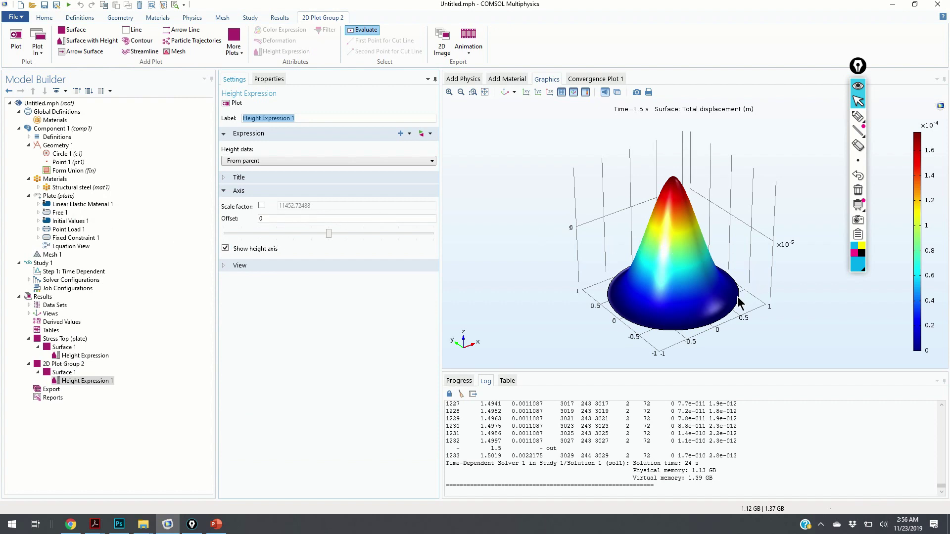
Create a 1D plot group with a point graph of total displacement over time at the circle's centre point
{"action": "left_click", "coordinate": [36, 297]}
{"action": "right_click", "coordinate": [38, 297]}
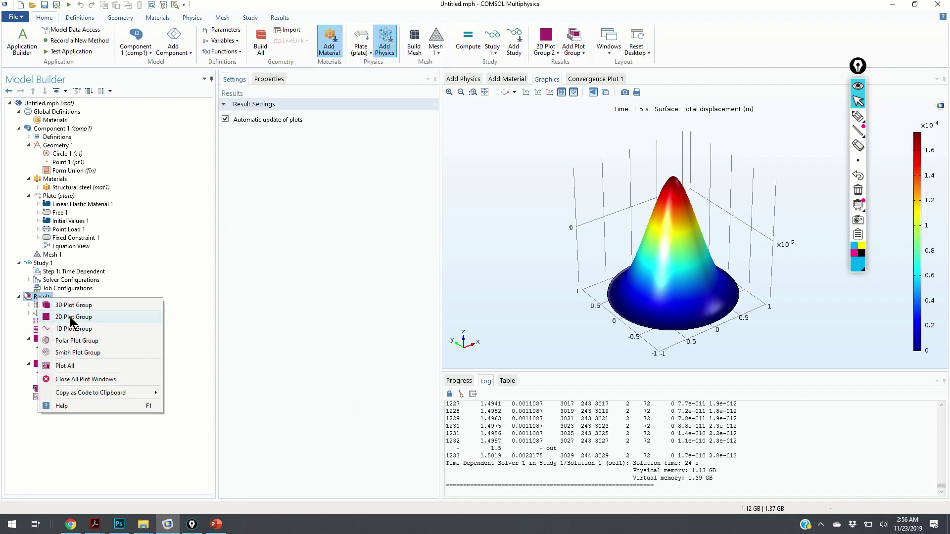
{"action": "left_click", "coordinate": [76, 329]}
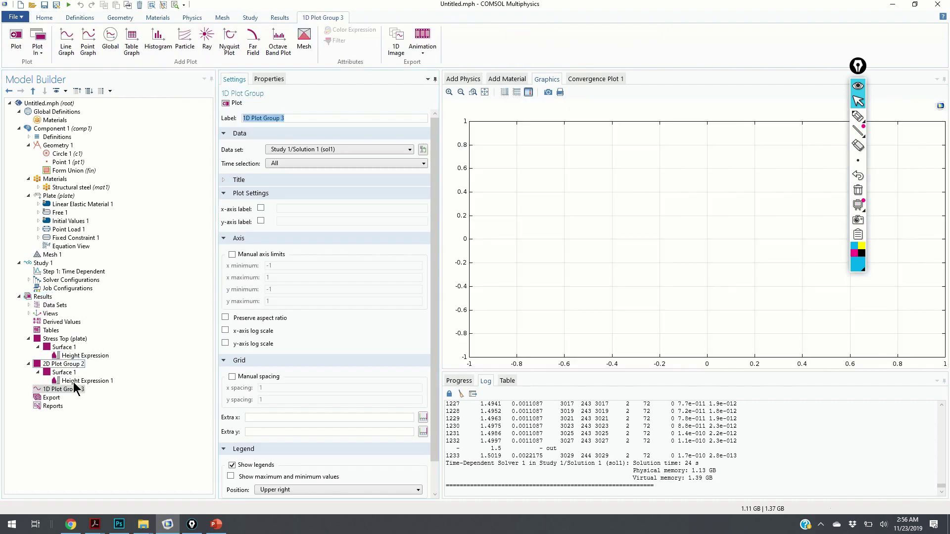
{"action": "right_click", "coordinate": [60, 389]}
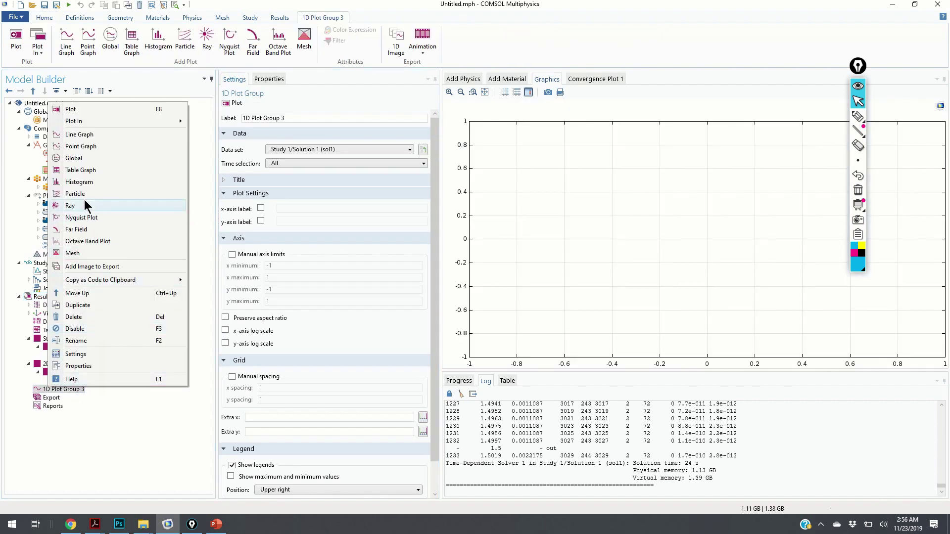
{"action": "left_click", "coordinate": [87, 148]}
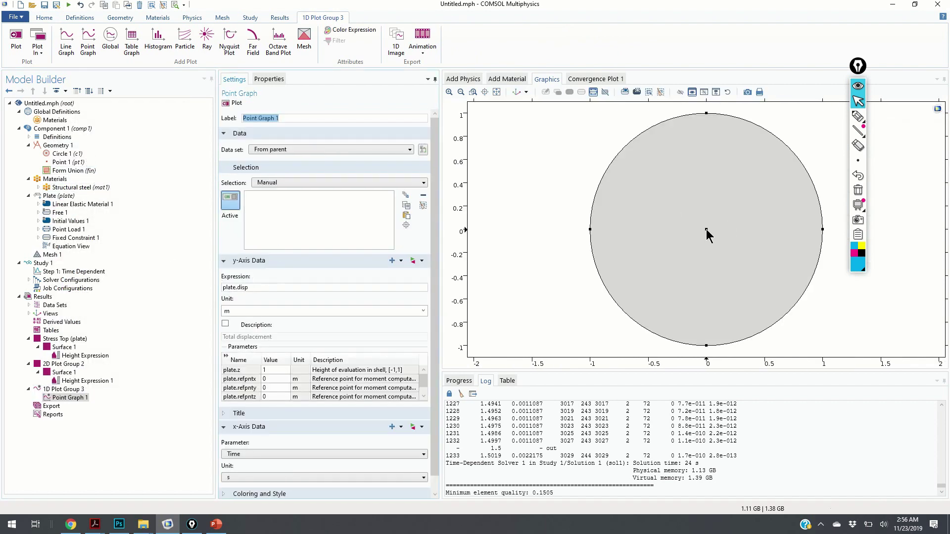
{"action": "left_click", "coordinate": [233, 103]}
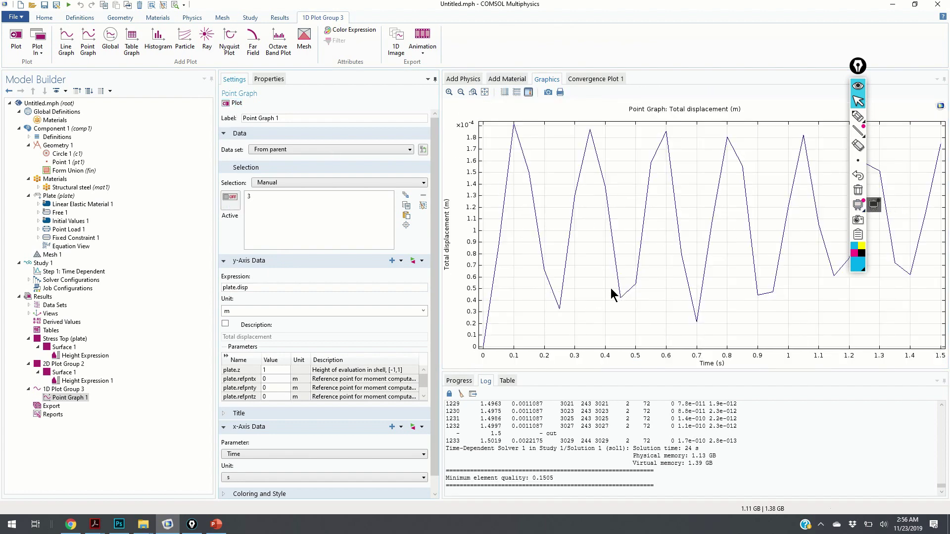
{"action": "left_click_drag", "start_coordinate": [858, 85], "coordinate": [809, 49]}
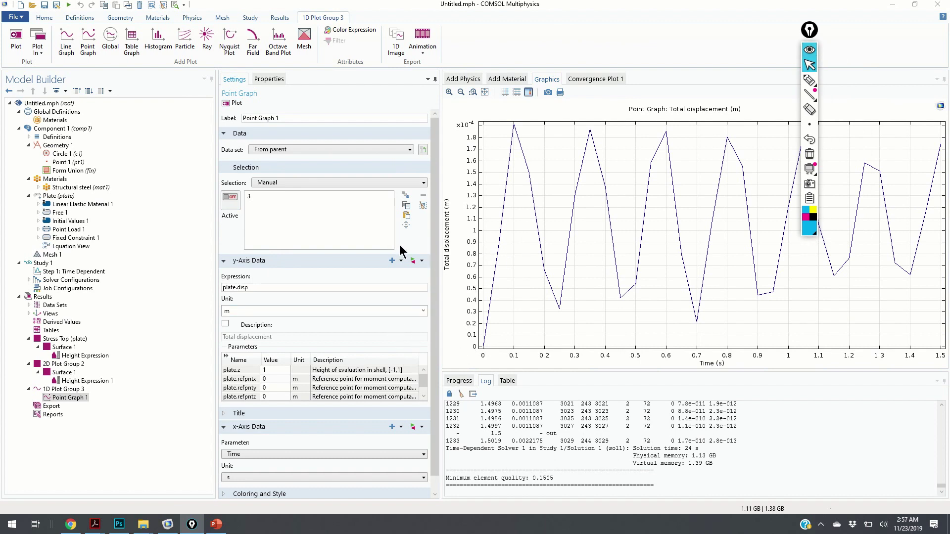
Add a point Spring Foundation to the Plate physics with an isotropic spring constant of 1000 N/m
{"action": "left_click", "coordinate": [61, 197]}
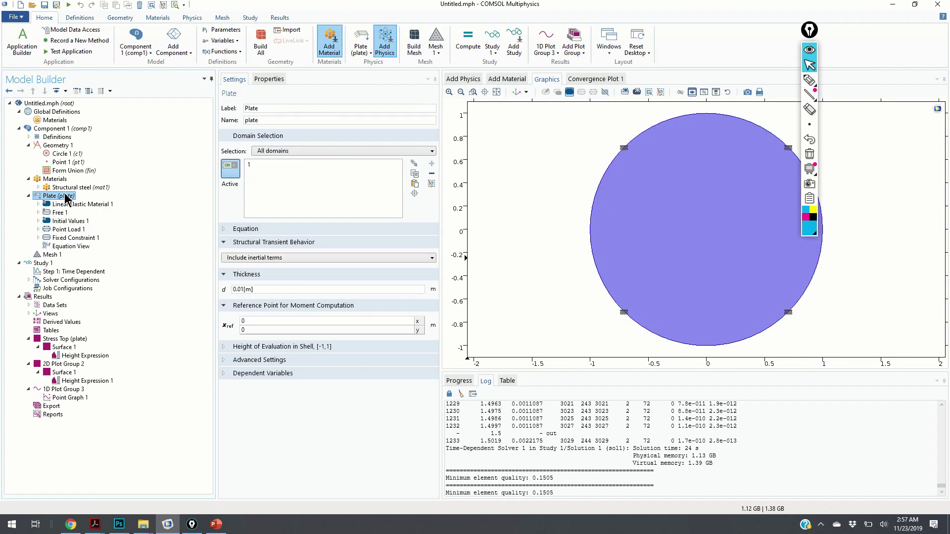
{"action": "right_click", "coordinate": [62, 199]}
{"action": "mouse_move", "coordinate": [123, 389]}
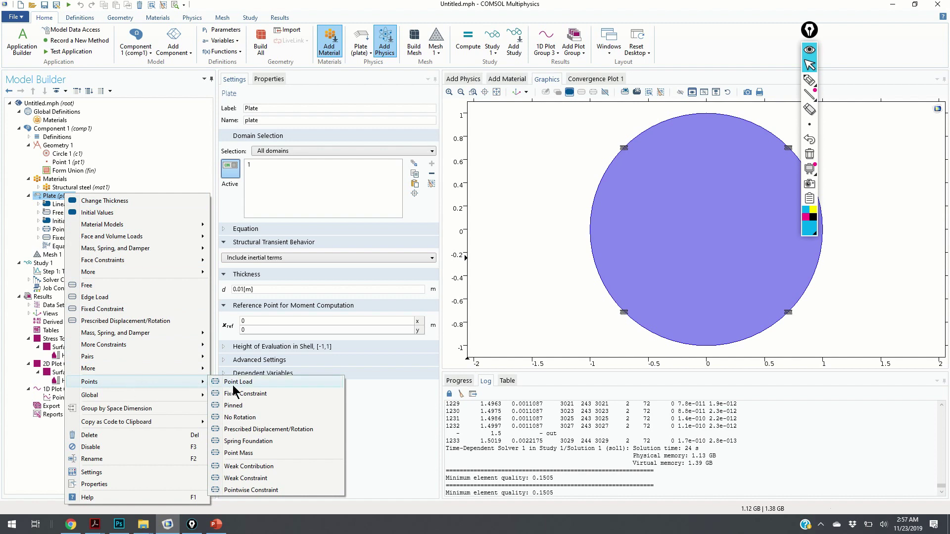
{"action": "left_click", "coordinate": [256, 443]}
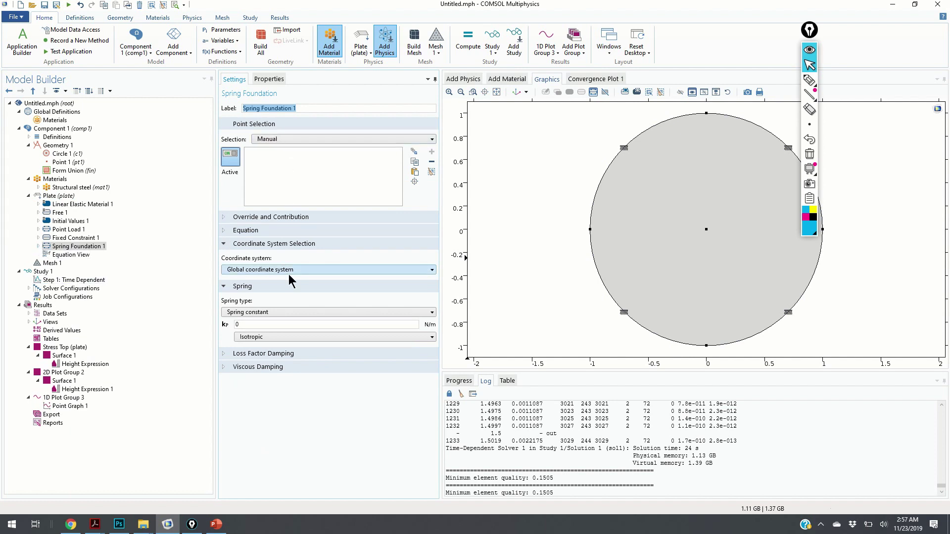
{"action": "left_click", "coordinate": [285, 330]}
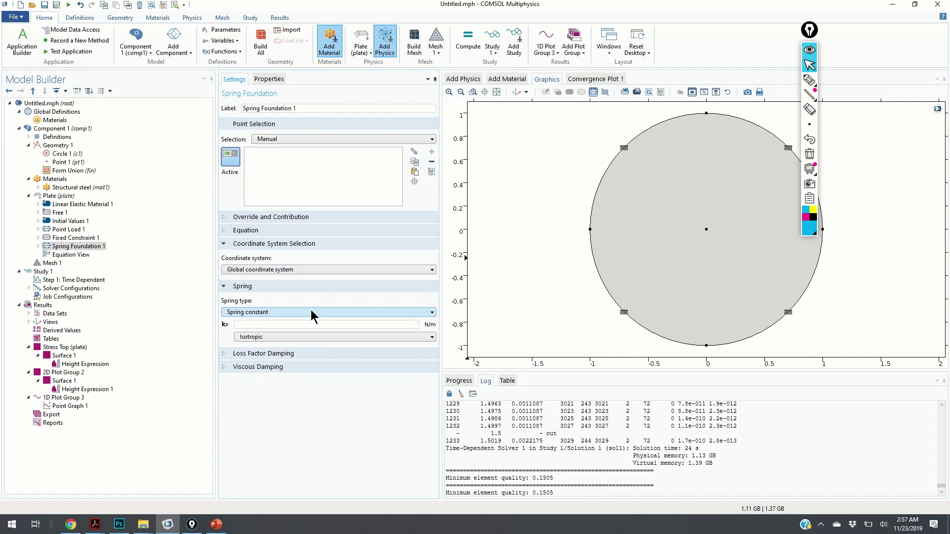
{"action": "type", "text": "000"}
Set the spring foundation's viscous damping to 75 N·s/m and assign it to the circle's centre point
{"action": "left_click", "coordinate": [296, 356]}
{"action": "left_click", "coordinate": [267, 420]}
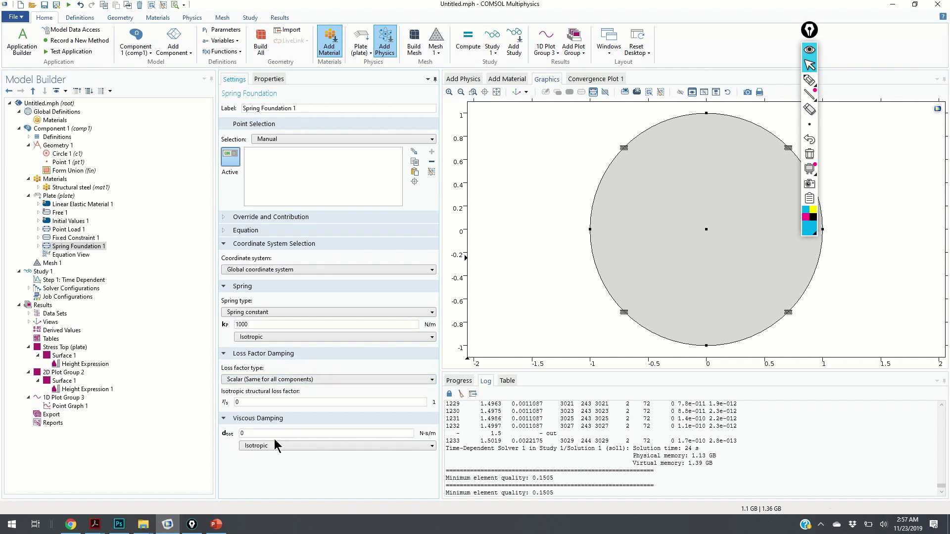
{"action": "type", "text": "75"}
{"action": "left_click", "coordinate": [707, 230]}
Recompute Study 1 with the spring foundation and display the centre point's displacement graph
{"action": "left_click", "coordinate": [42, 271]}
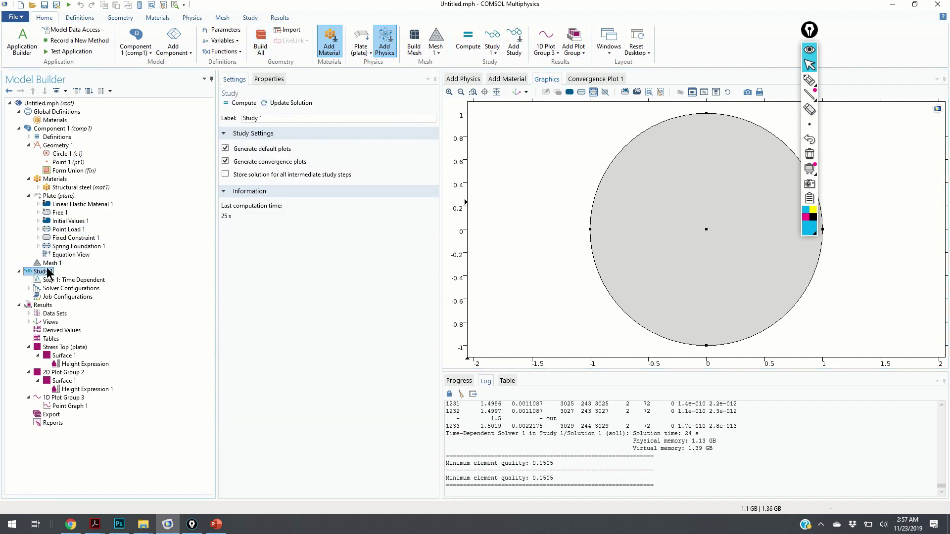
{"action": "left_click", "coordinate": [241, 103]}
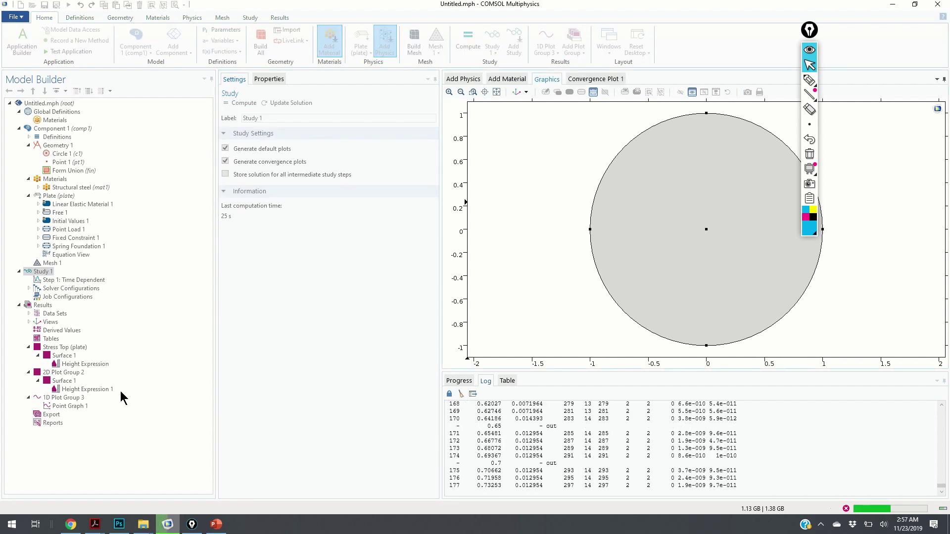
{"action": "left_click", "coordinate": [69, 406]}
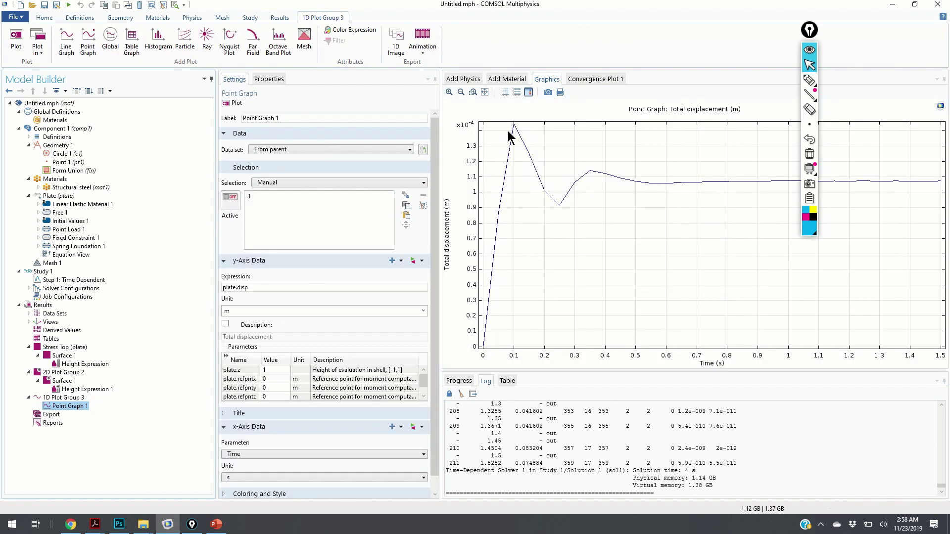